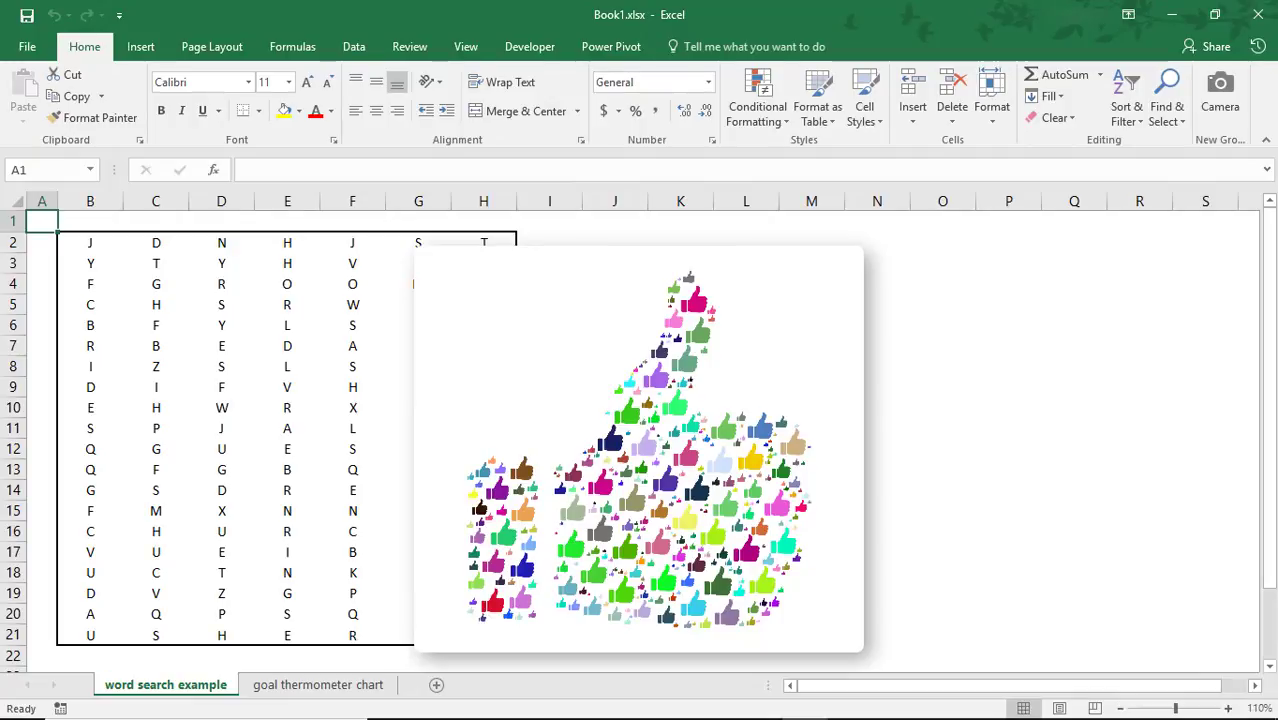
Step: Select the word search range B2:H26 and copy it as a picture, as shown on screen
left_click(76, 245)
key("shift+Right")
key("shift+Right")
key("shift+Right")
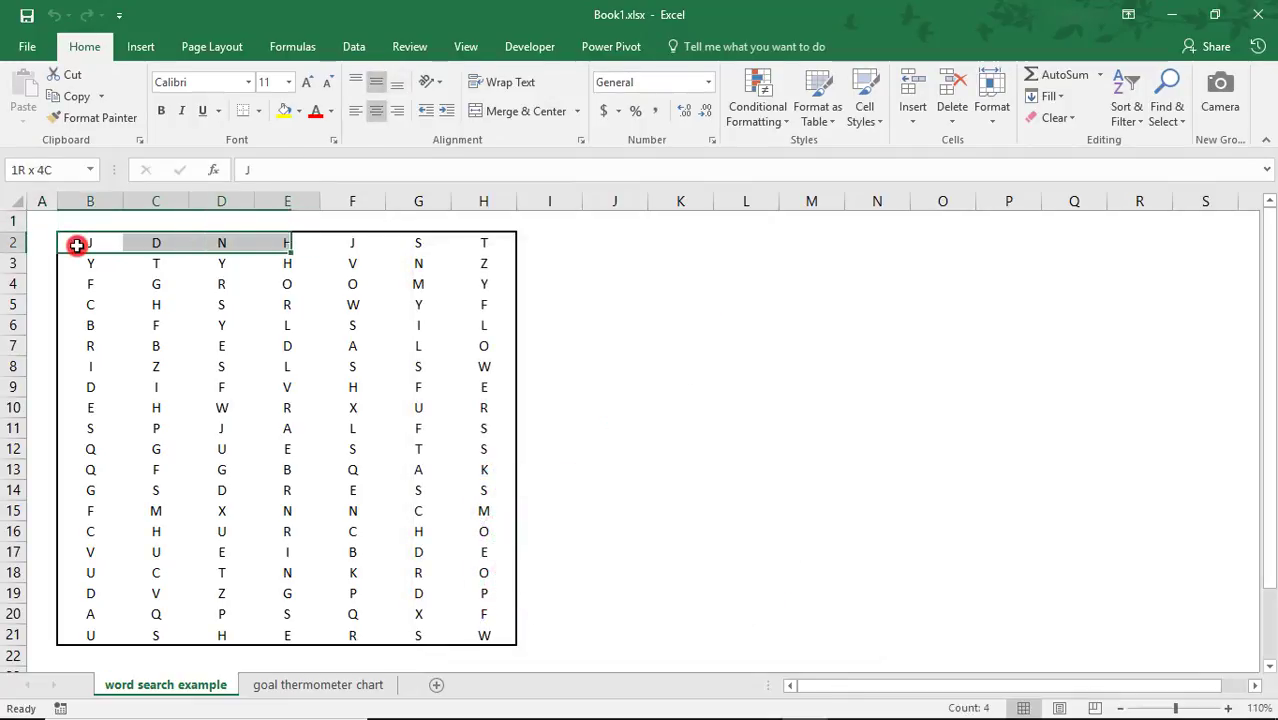
key("shift+Right")
key("shift+Right")
key("shift+Right")
key("shift+Down")
key("shift+Down")
key("shift+Down")
key("shift+Down")
key("shift+Down")
key("shift+Down")
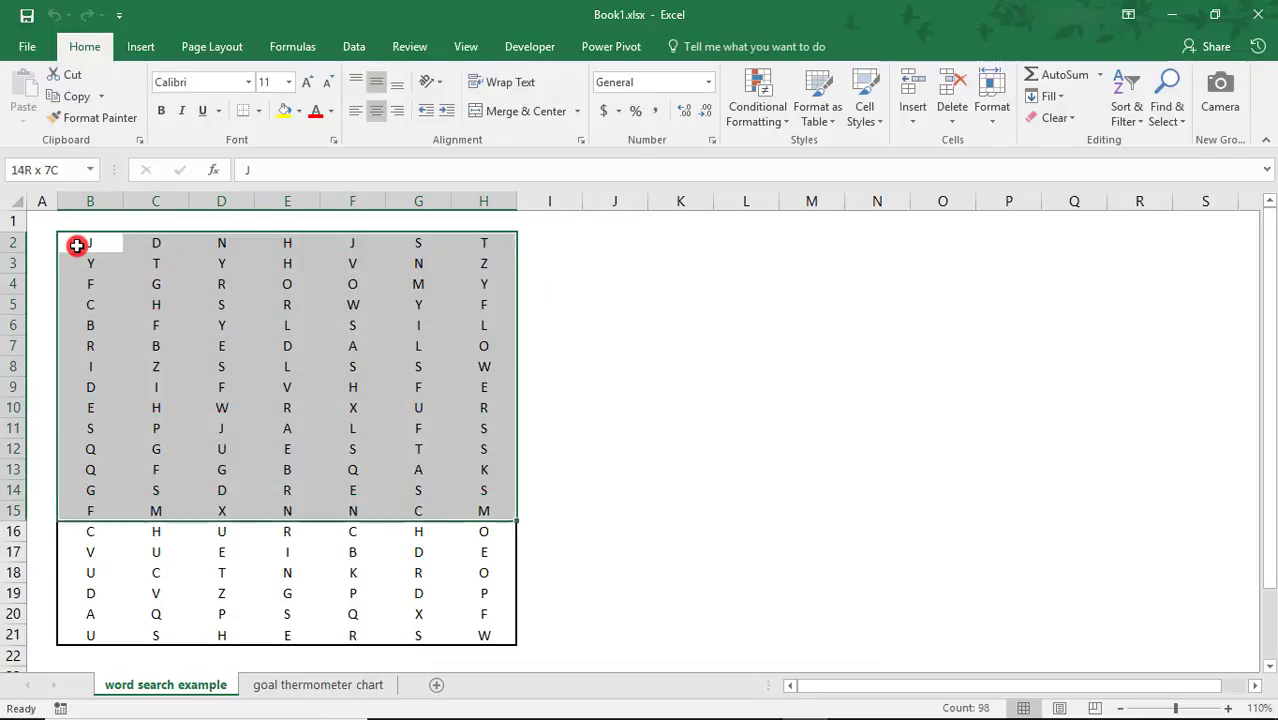
key("shift+Down")
key("shift+Down")
key("shift+Down")
key("shift+Down")
key("shift+Down")
key("shift+Down")
key("shift+Down")
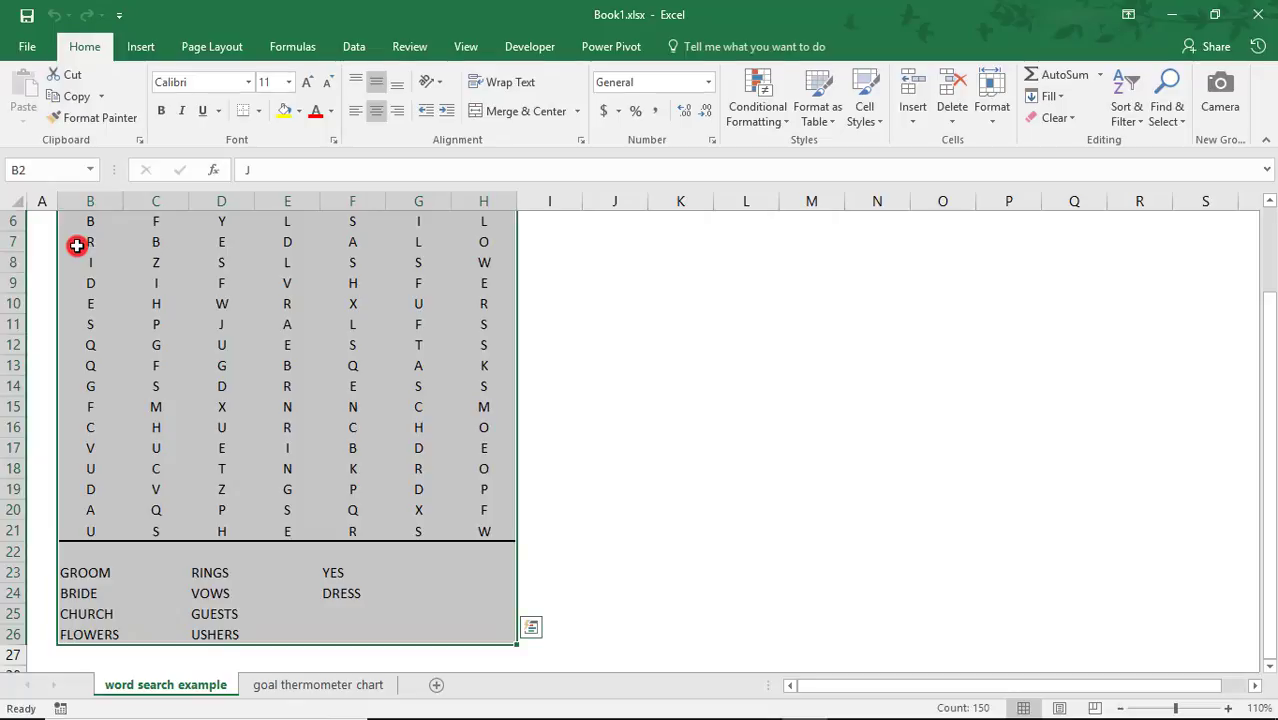
scroll(1264, 457, "up", 2)
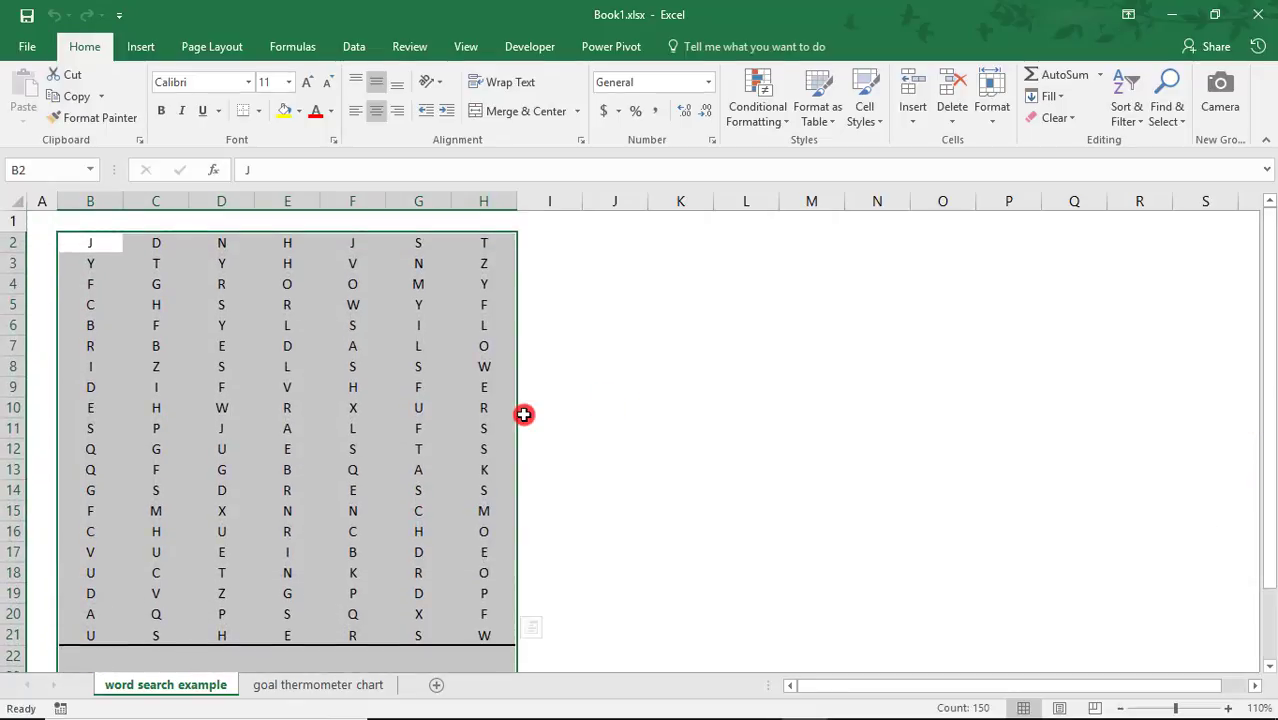
left_click(107, 97)
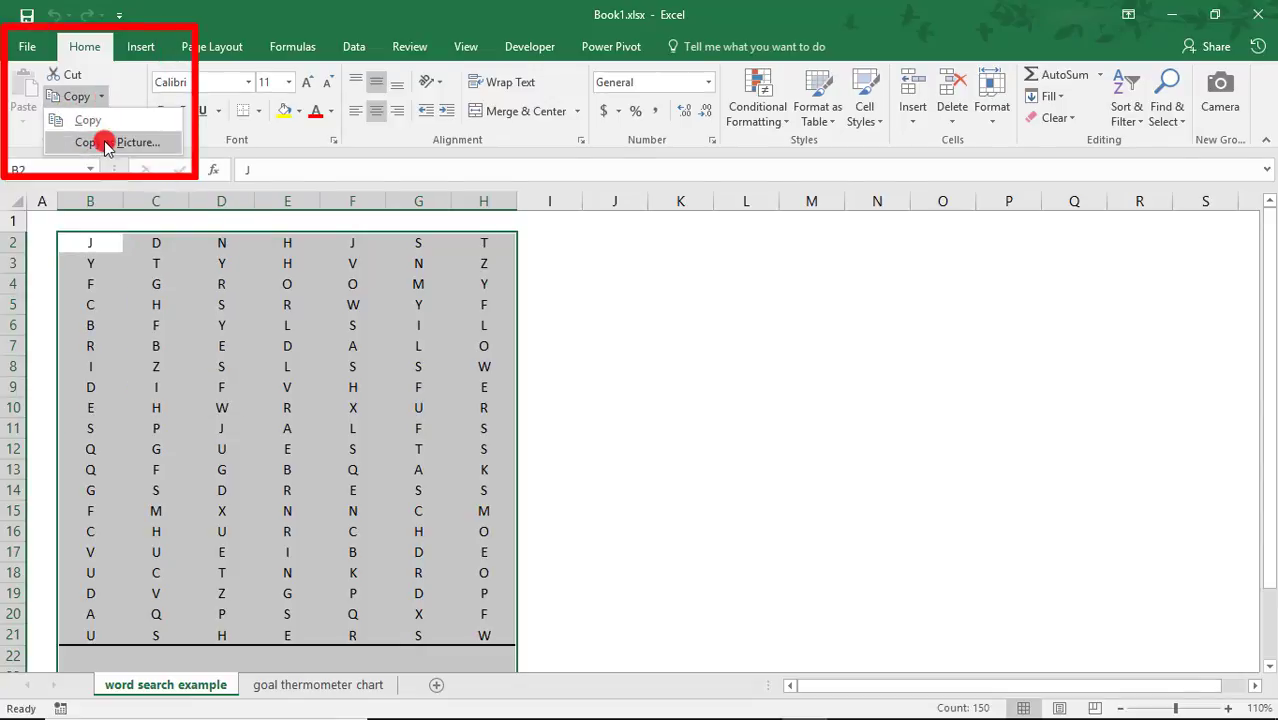
left_click(104, 142)
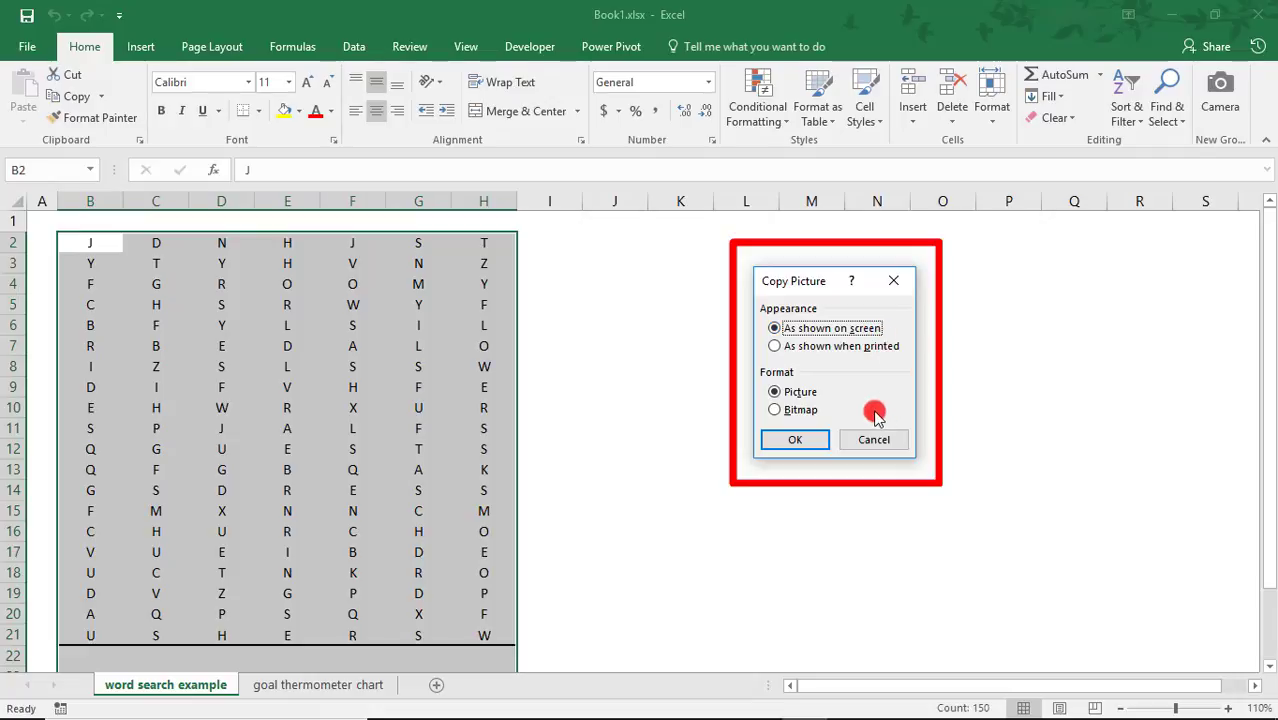
left_click(818, 443)
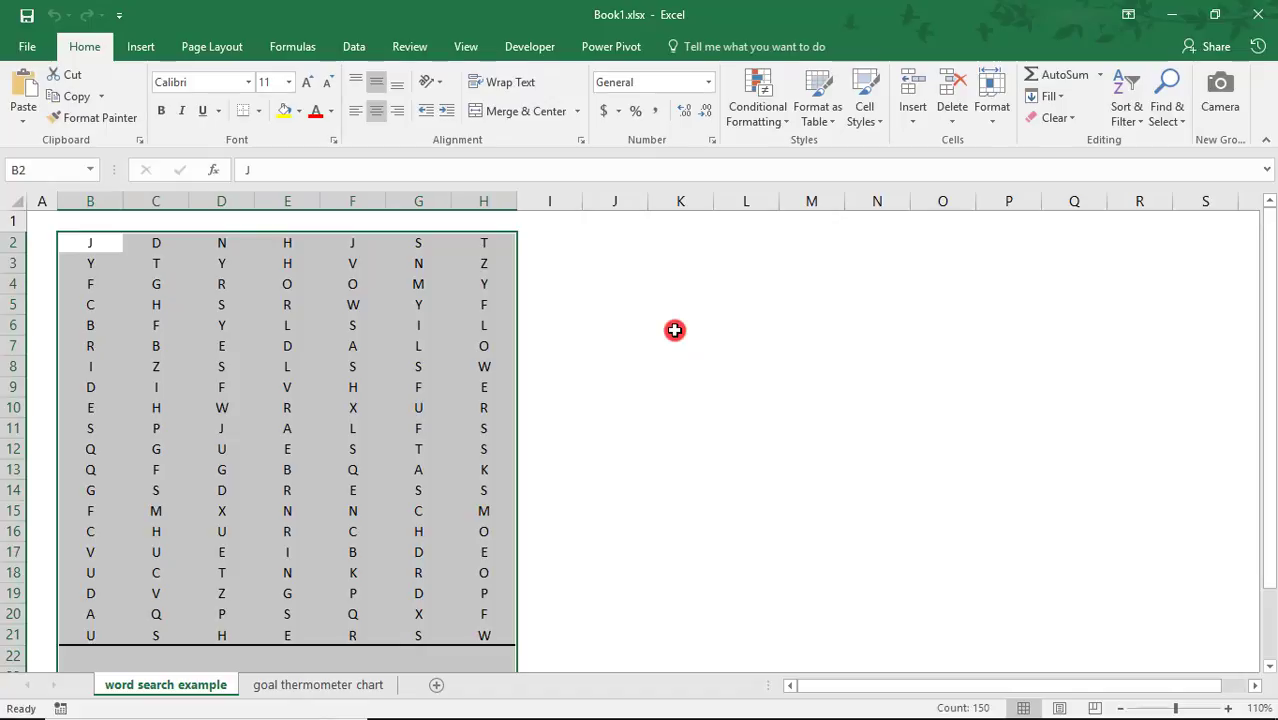
Step: Paste the word search picture at cell J2, then paste it into the blank Word document
left_click(605, 248)
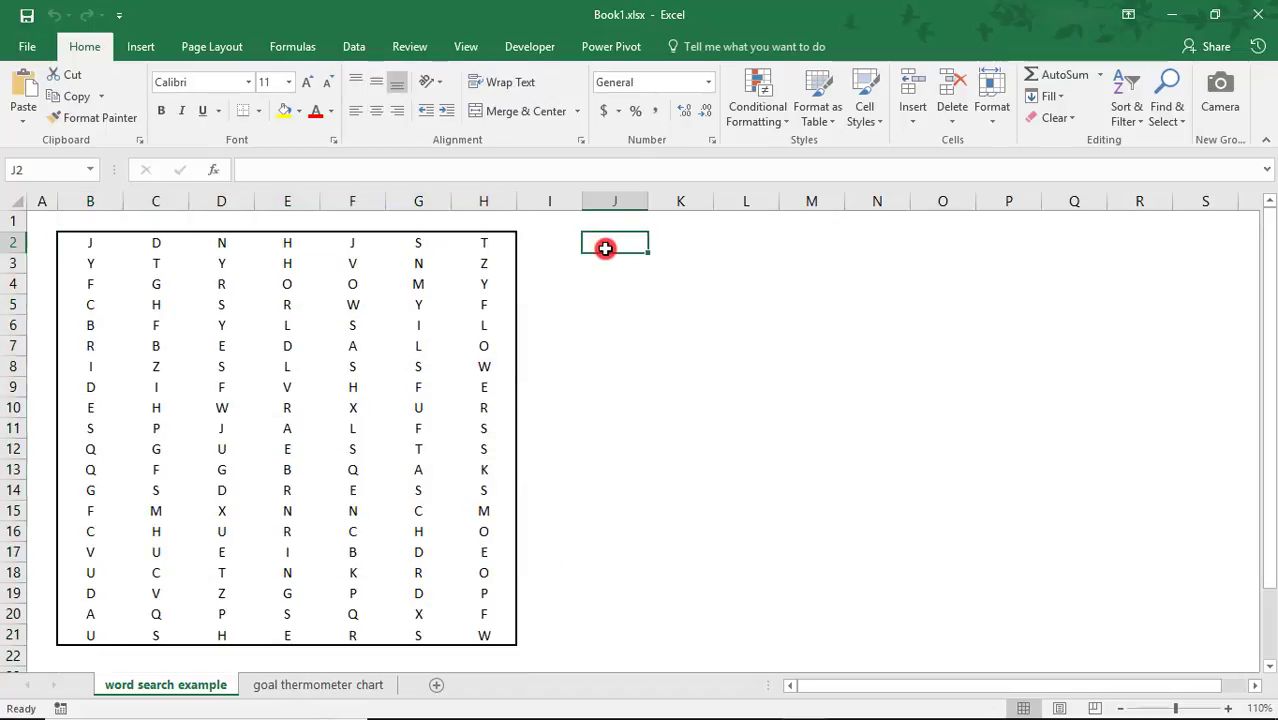
key("ctrl+v")
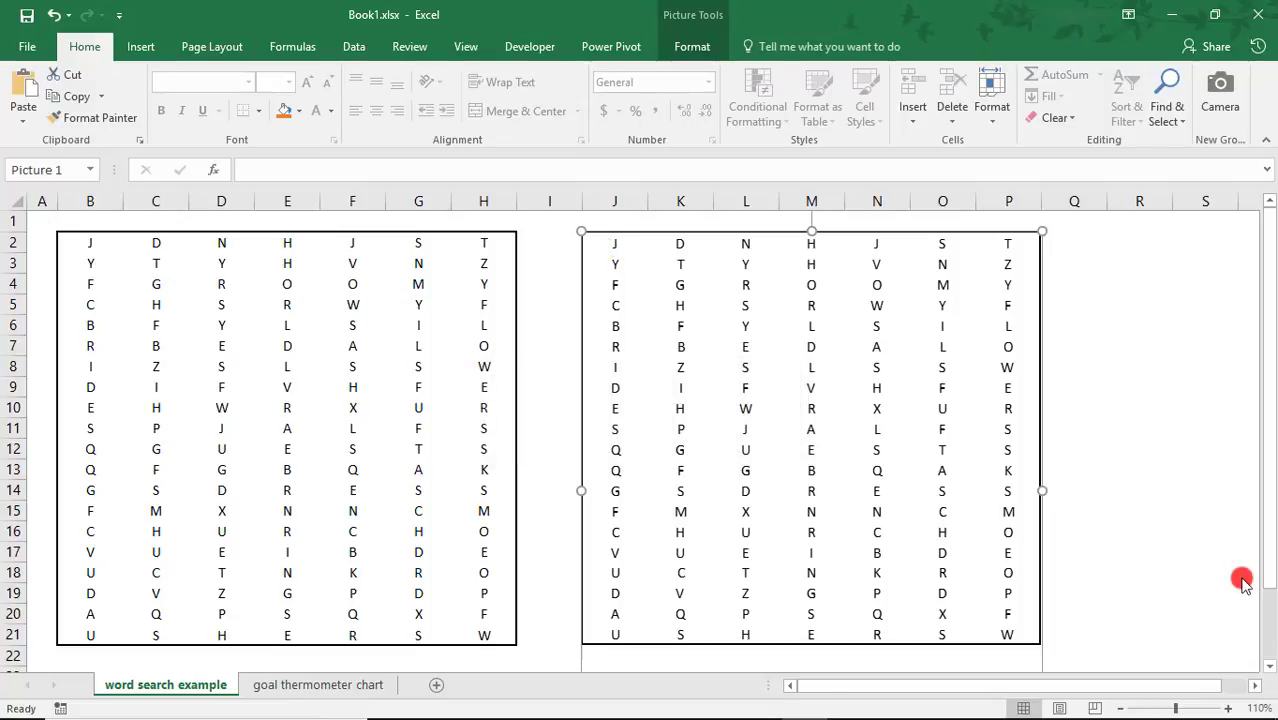
key("alt+Tab")
key("ctrl+v")
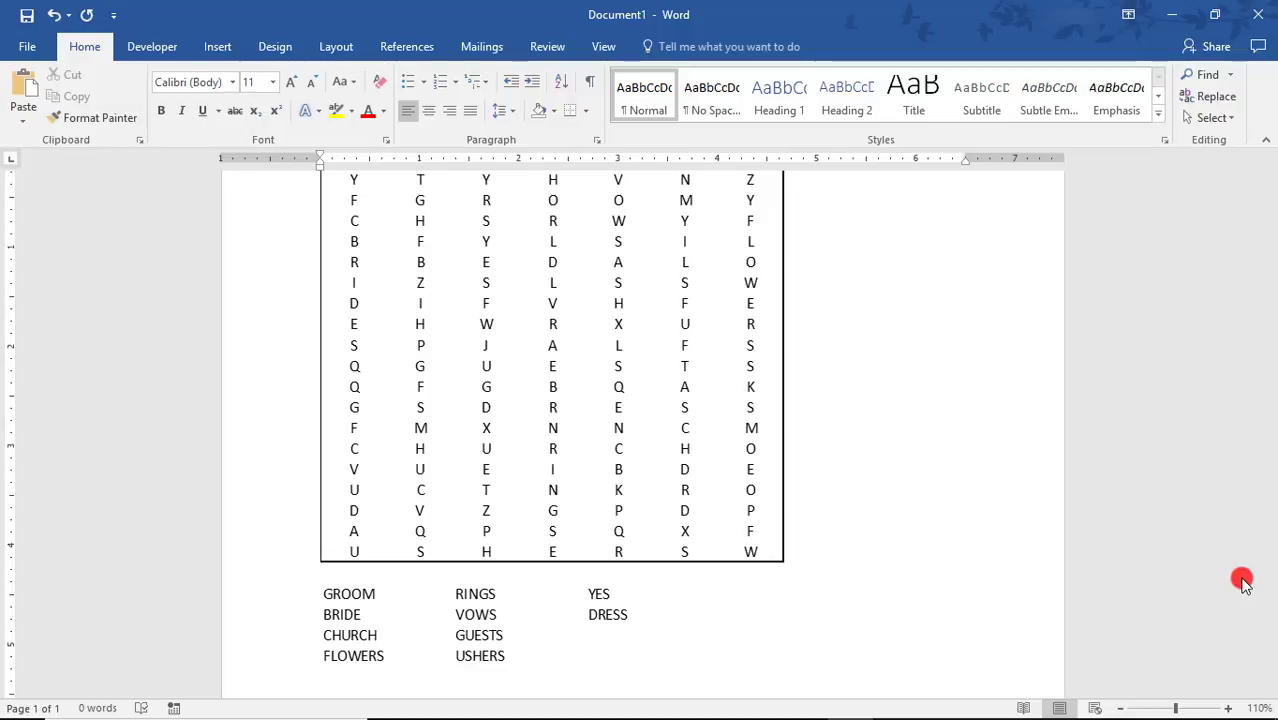
Step: Save the pasted word search picture from Word as the PNG file 'Word Search'
left_click(604, 494)
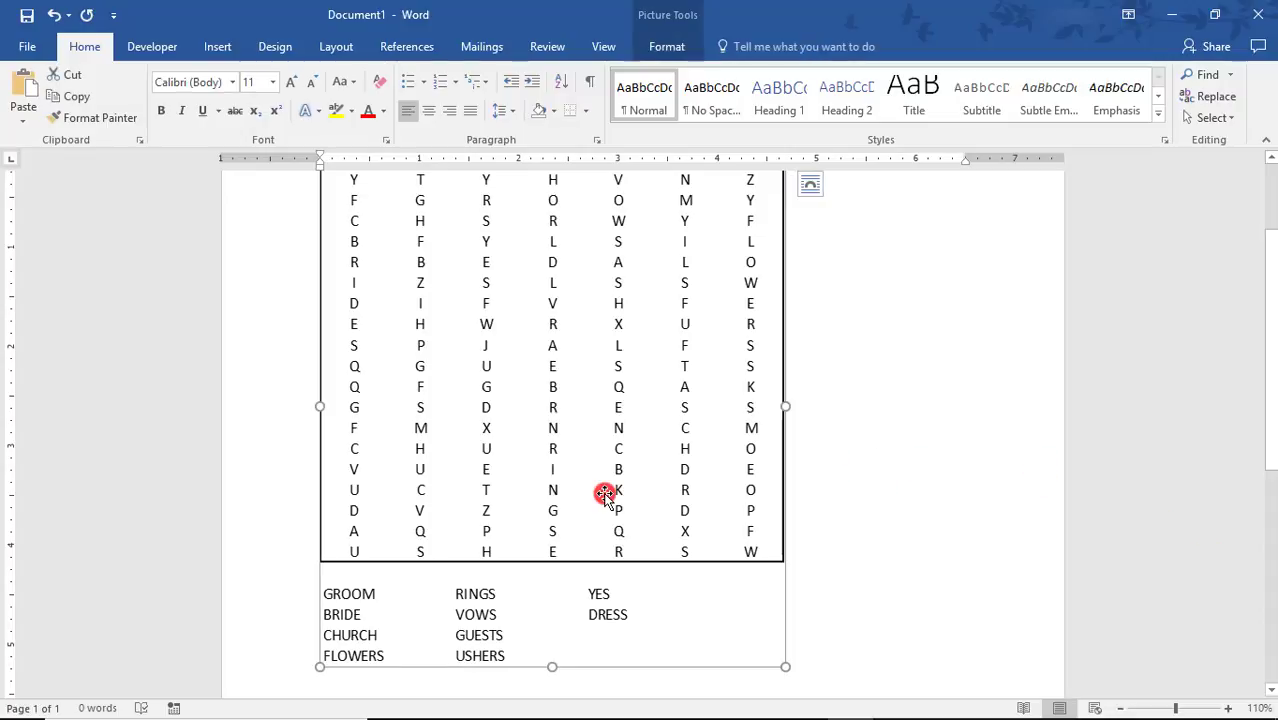
right_click(604, 494)
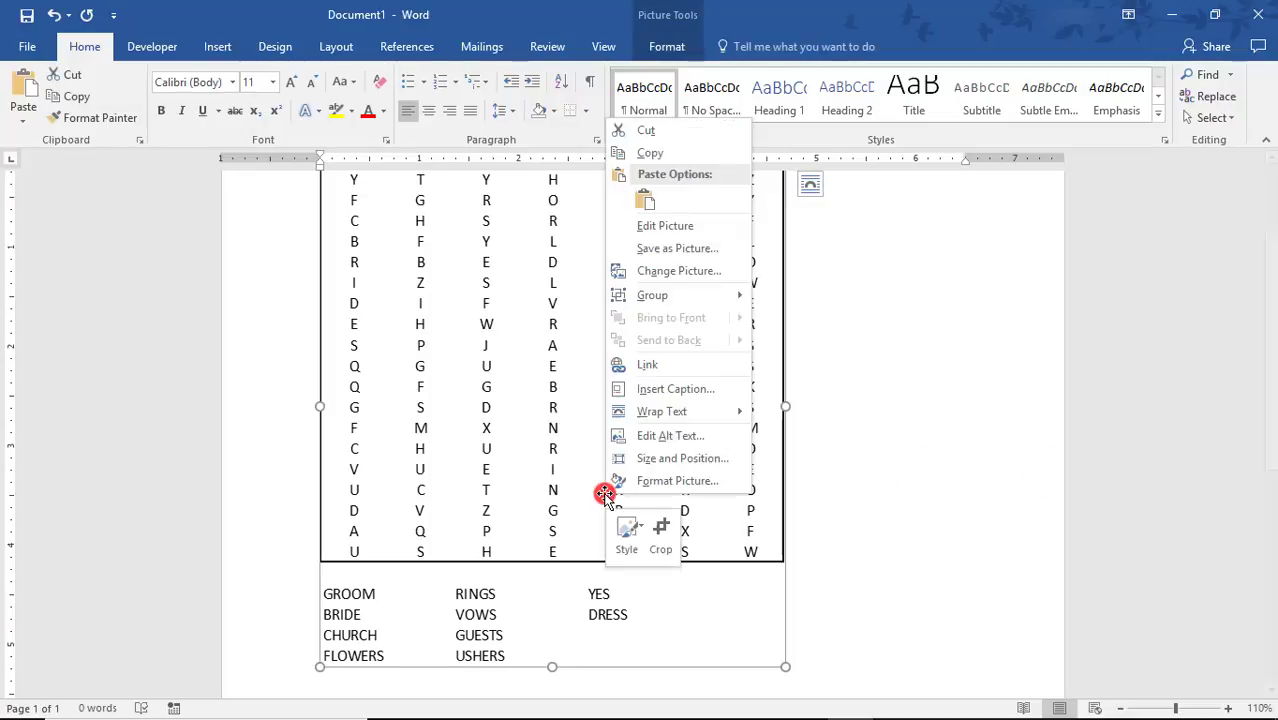
left_click(681, 250)
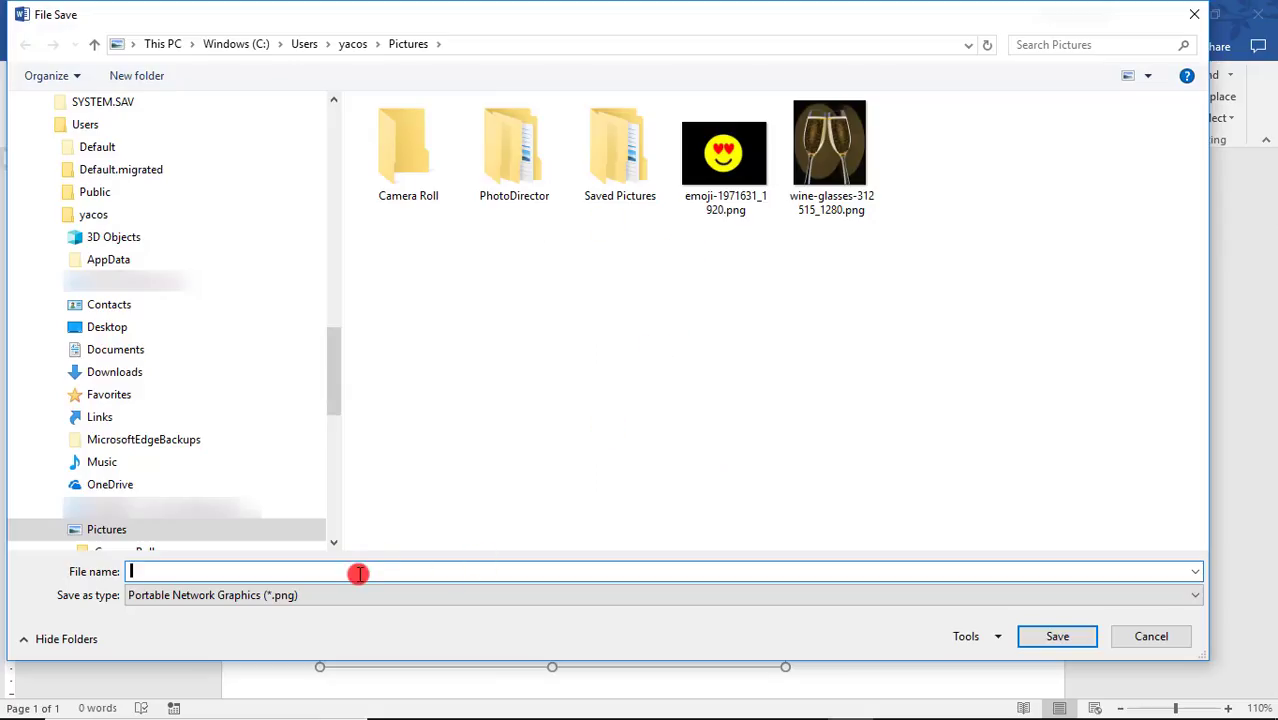
type("Word")
type(" SEa")
key("BackSpace")
key("BackSpace")
type("e")
type("arch")
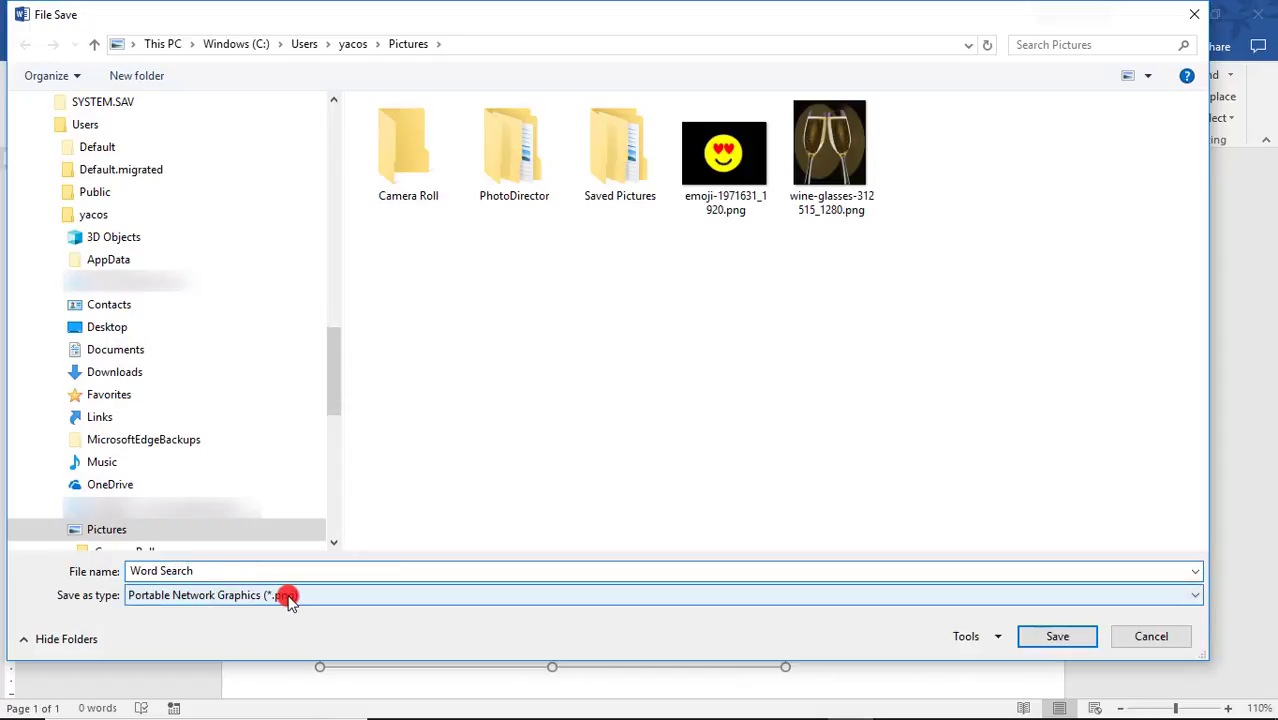
left_click(288, 595)
left_click(302, 612)
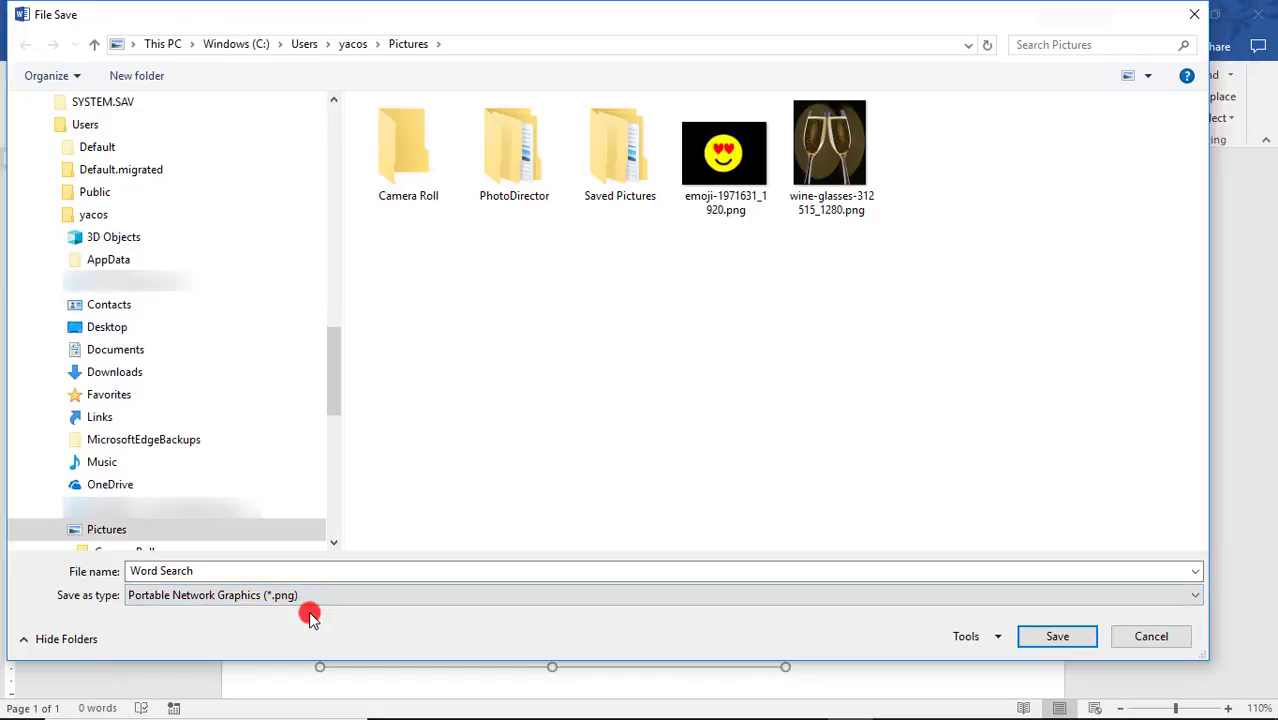
left_click(1058, 640)
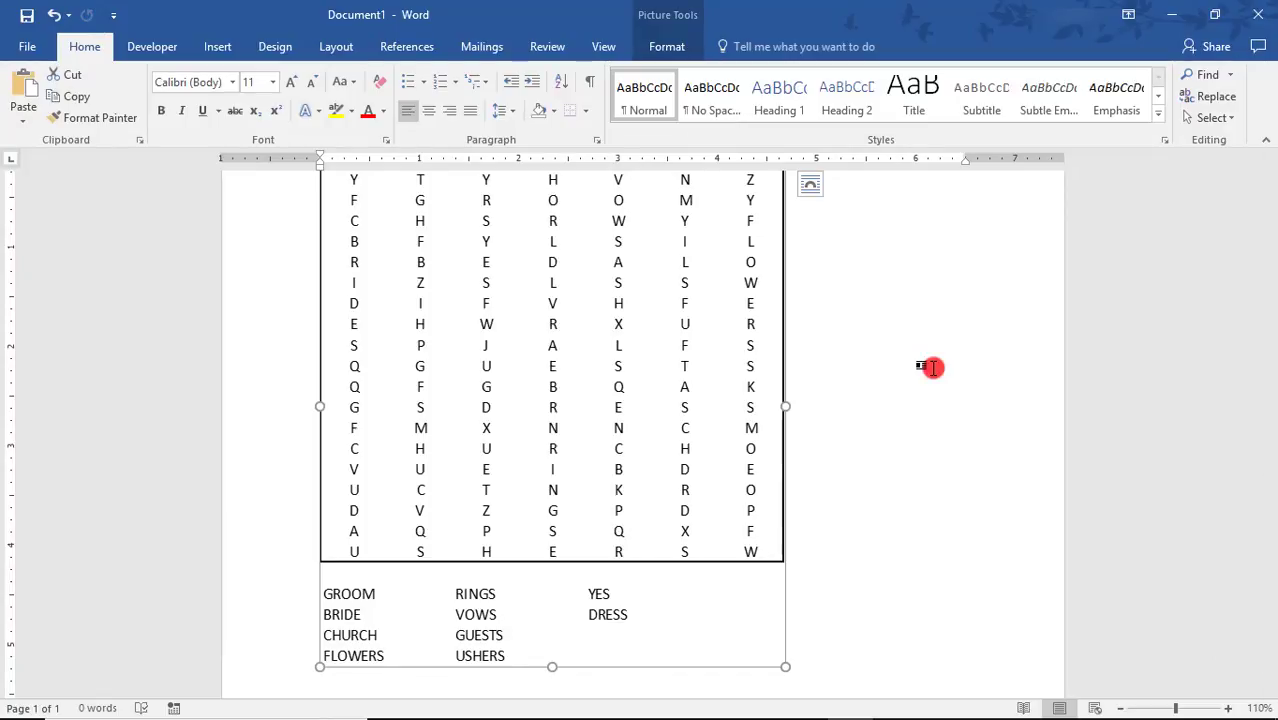
Step: Check Word Search.png in the Pictures folder, then return to cell B2 in Excel
key("alt+Tab")
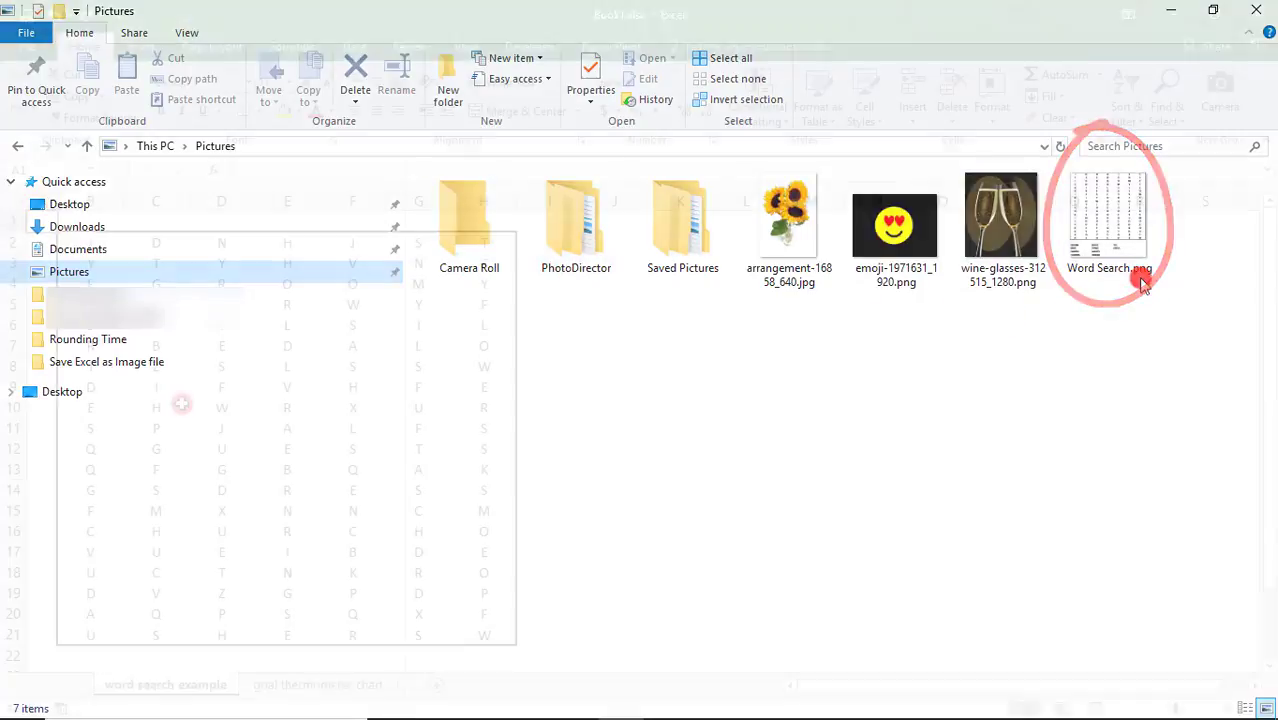
key("Down")
Step: Copy the grid B2:H26 and paste it at J2 as a Picture
key("shift+Right")
key("shift+Right")
key("shift+Right")
key("shift+Right")
key("shift+Right")
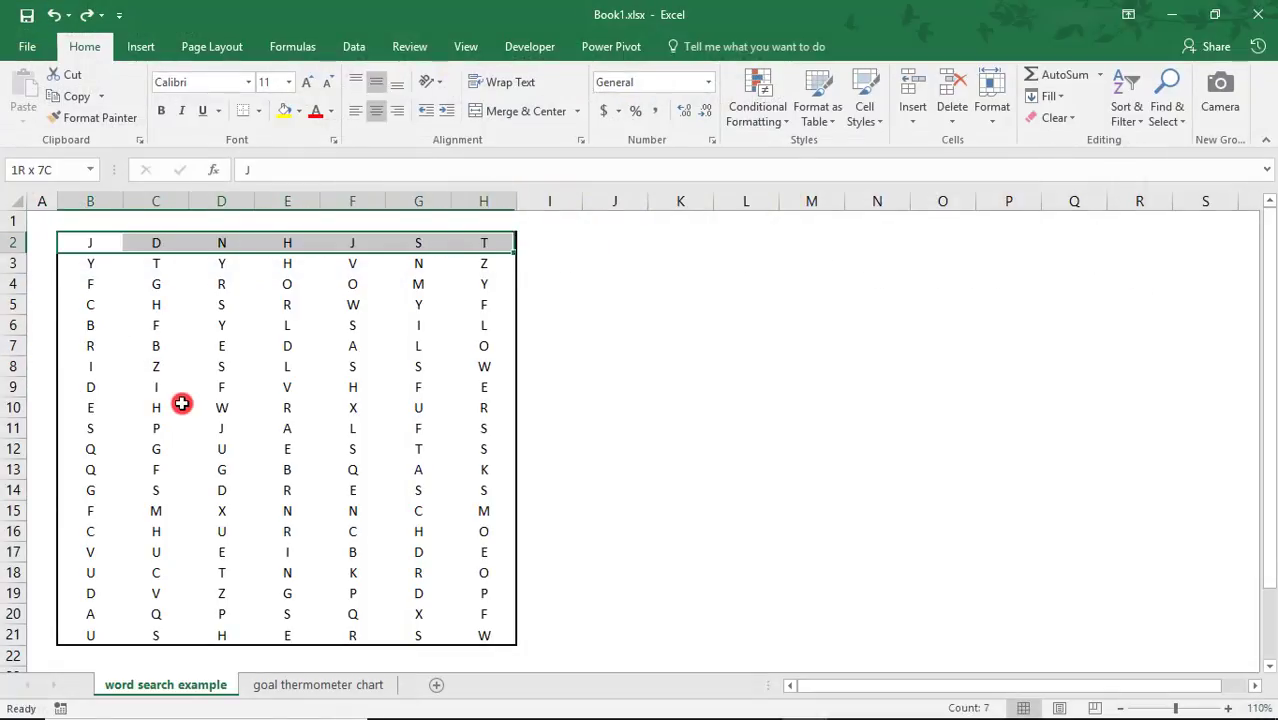
key("shift+Down")
key("shift+Down")
key("shift+Down")
key("shift+Down")
key("shift+Down")
key("shift+Down")
key("shift+Down")
key("shift+Down")
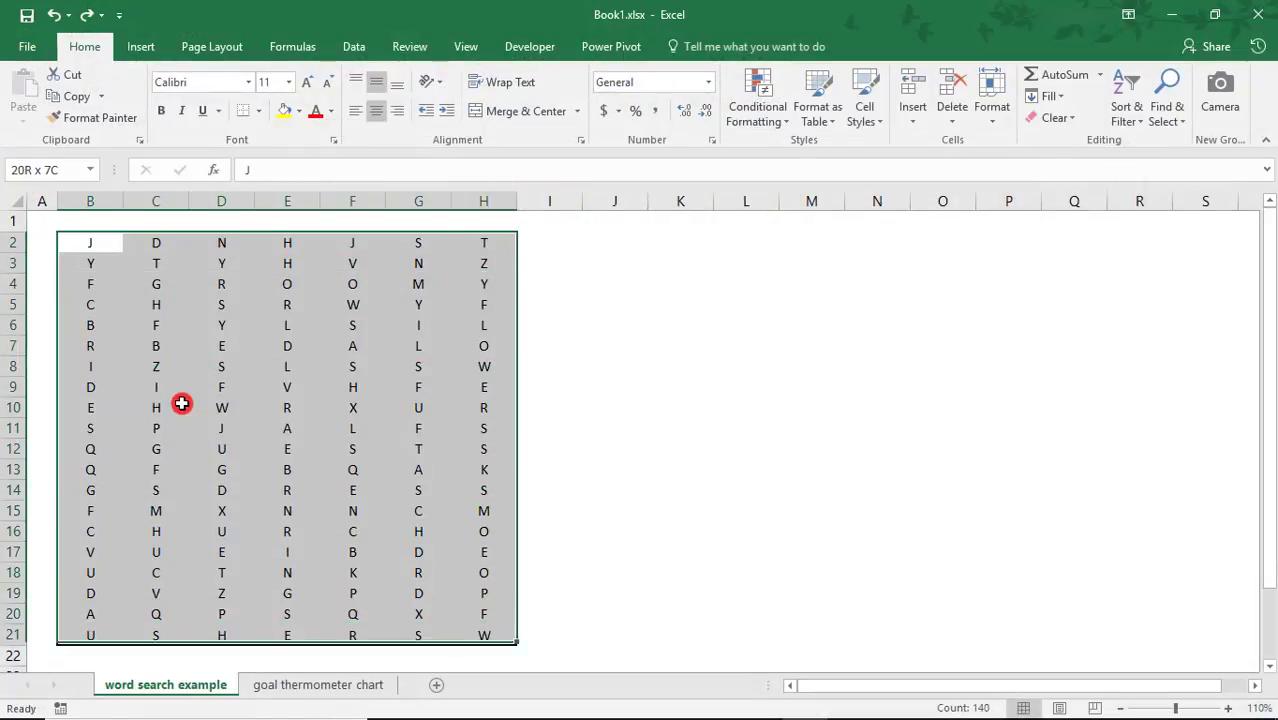
key("shift+Down")
key("shift+Down")
key("shift+Down")
key("shift+Down")
key("shift+Down")
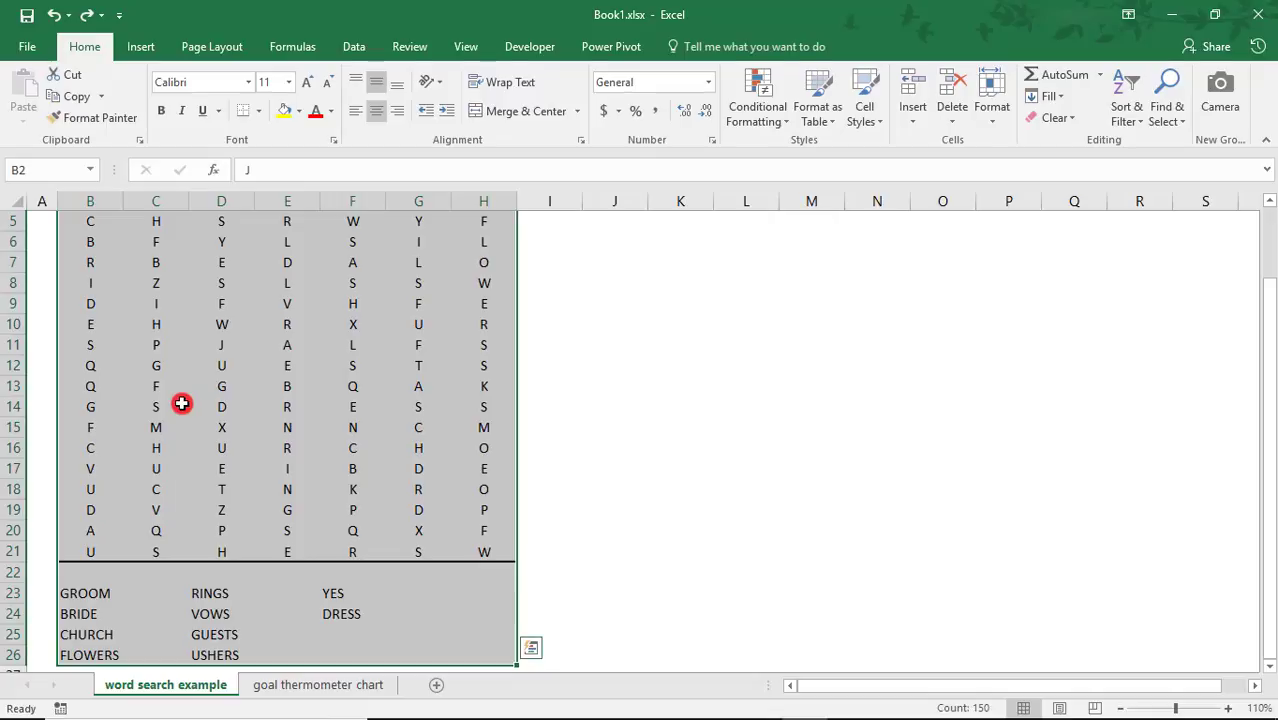
key("ctrl+c")
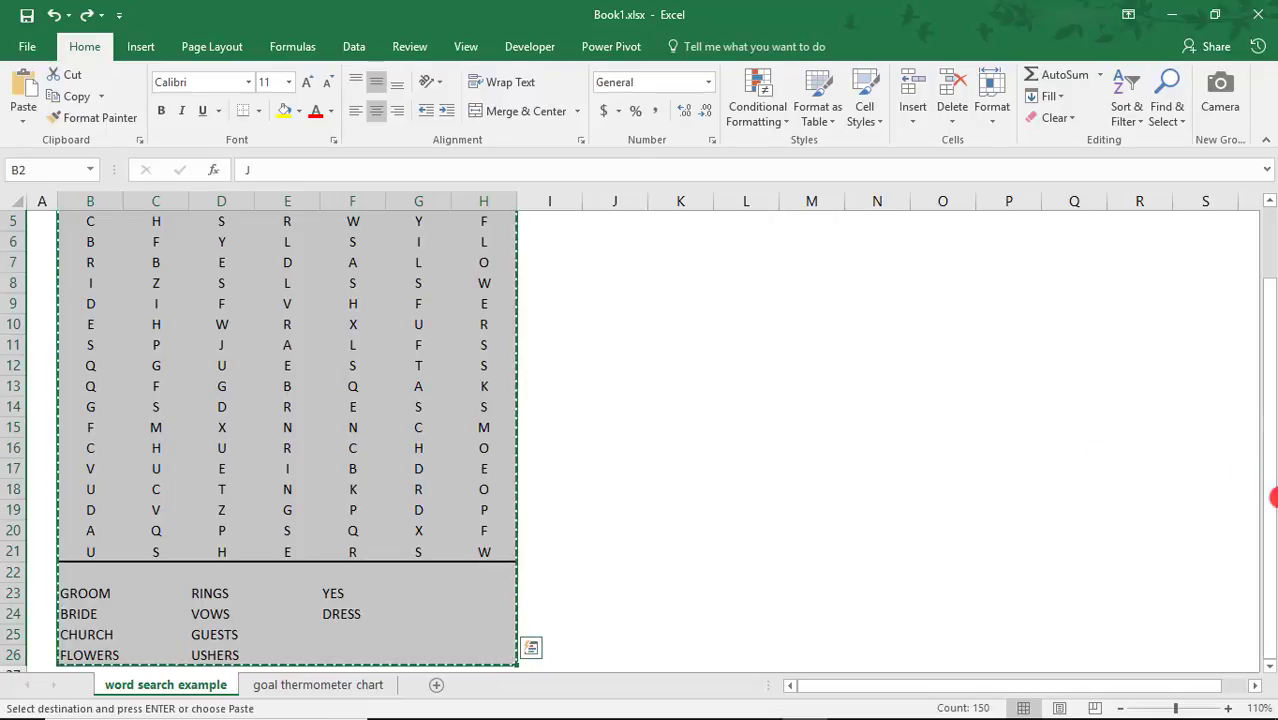
scroll(756, 239, "up", 2)
left_click(601, 243)
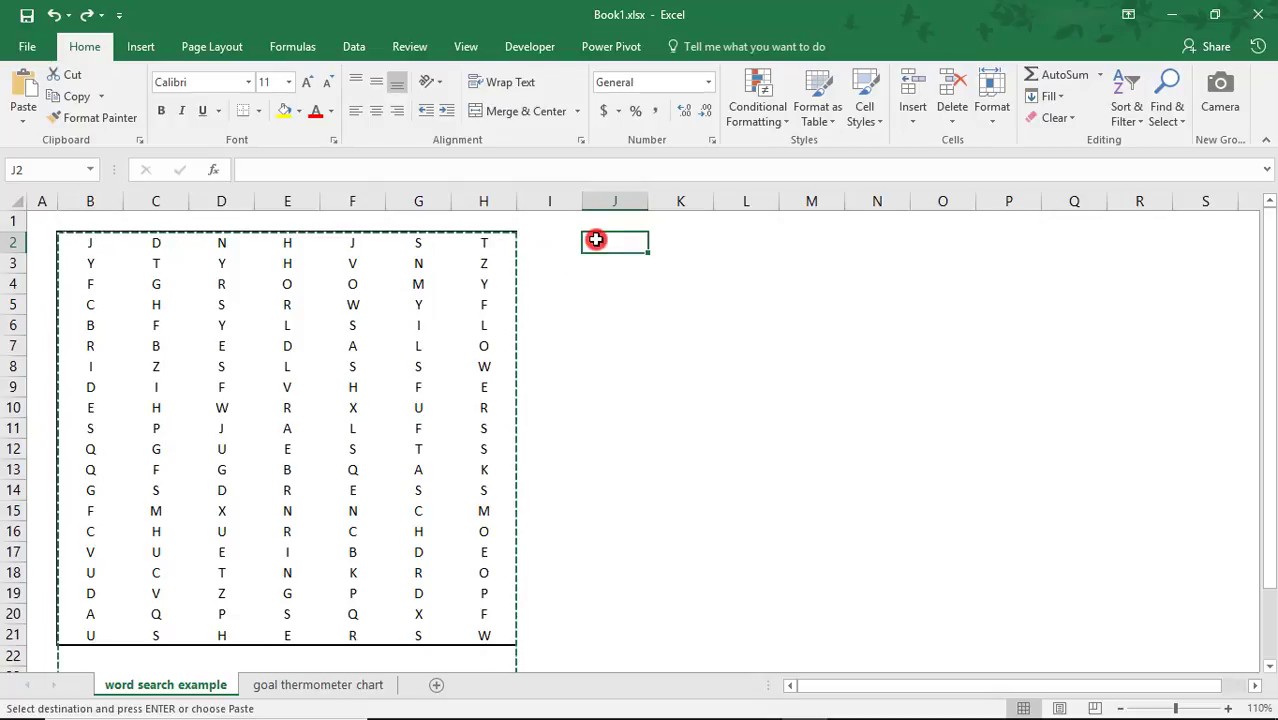
left_click(17, 121)
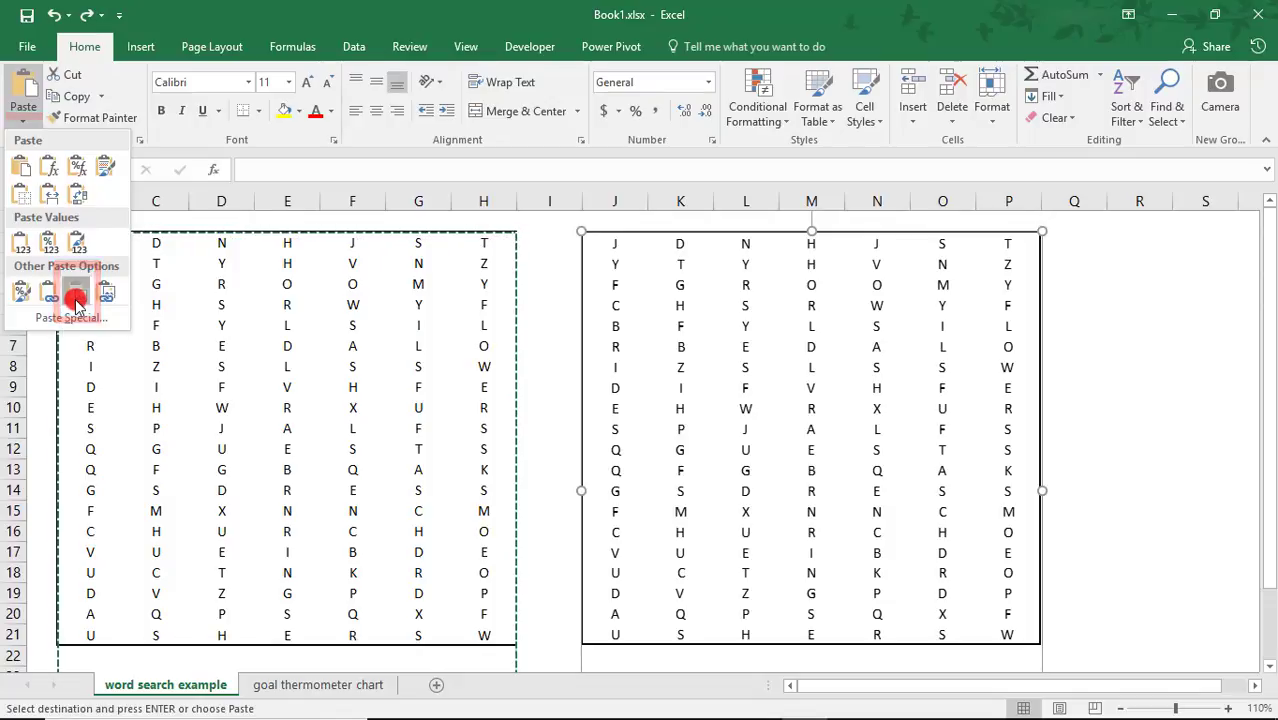
left_click(76, 296)
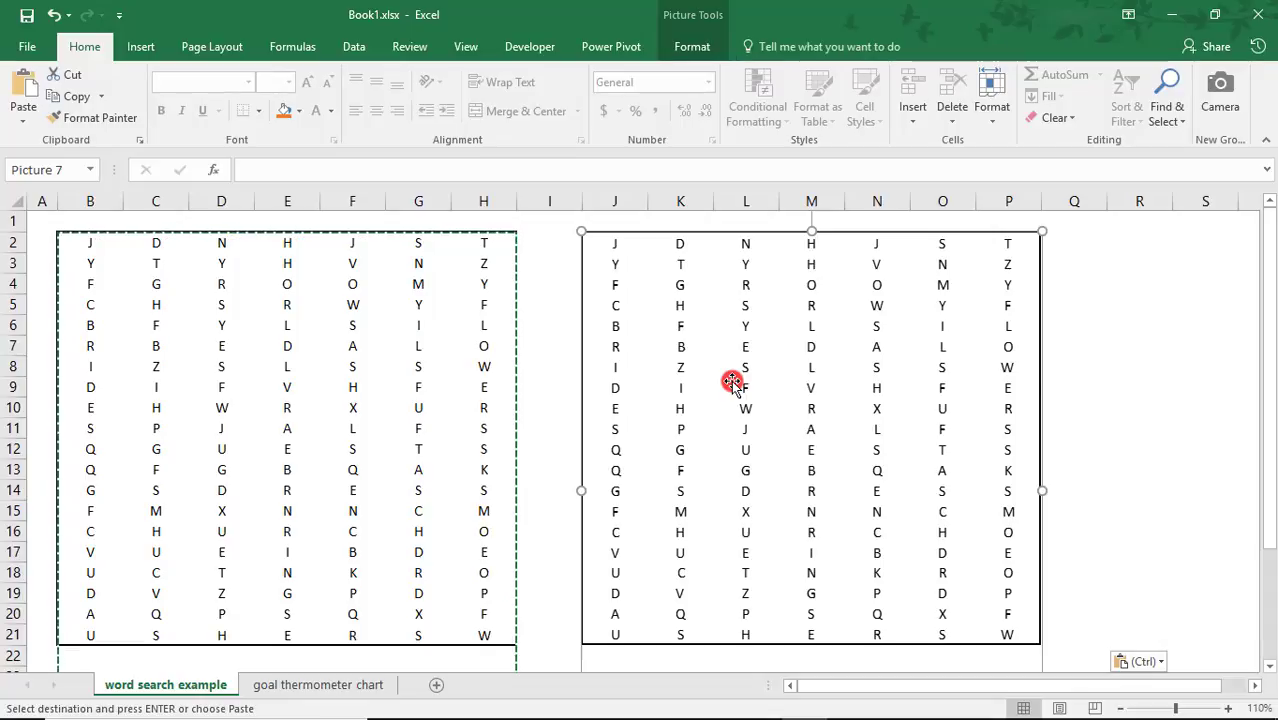
Step: On the goal thermometer sheet, paste the chart at L2 as a PNG picture
key("Escape")
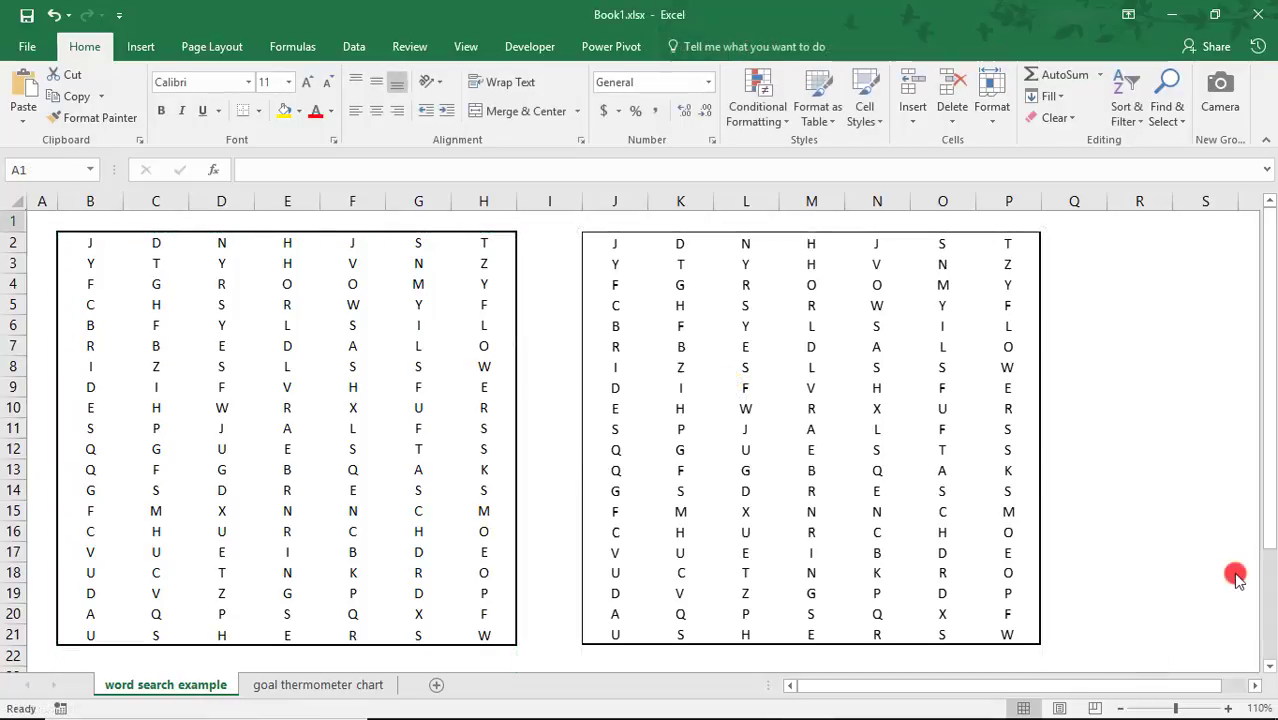
key("ctrl+Page_Down")
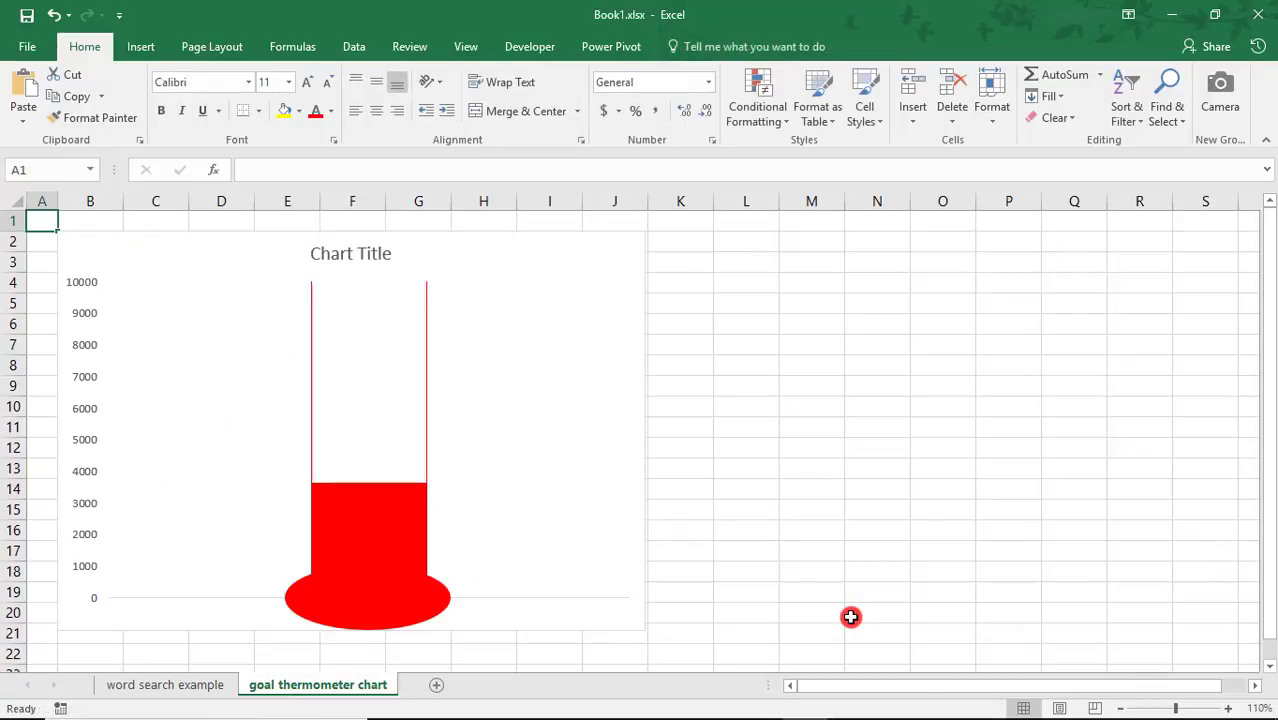
left_click(564, 253)
left_click(42, 221)
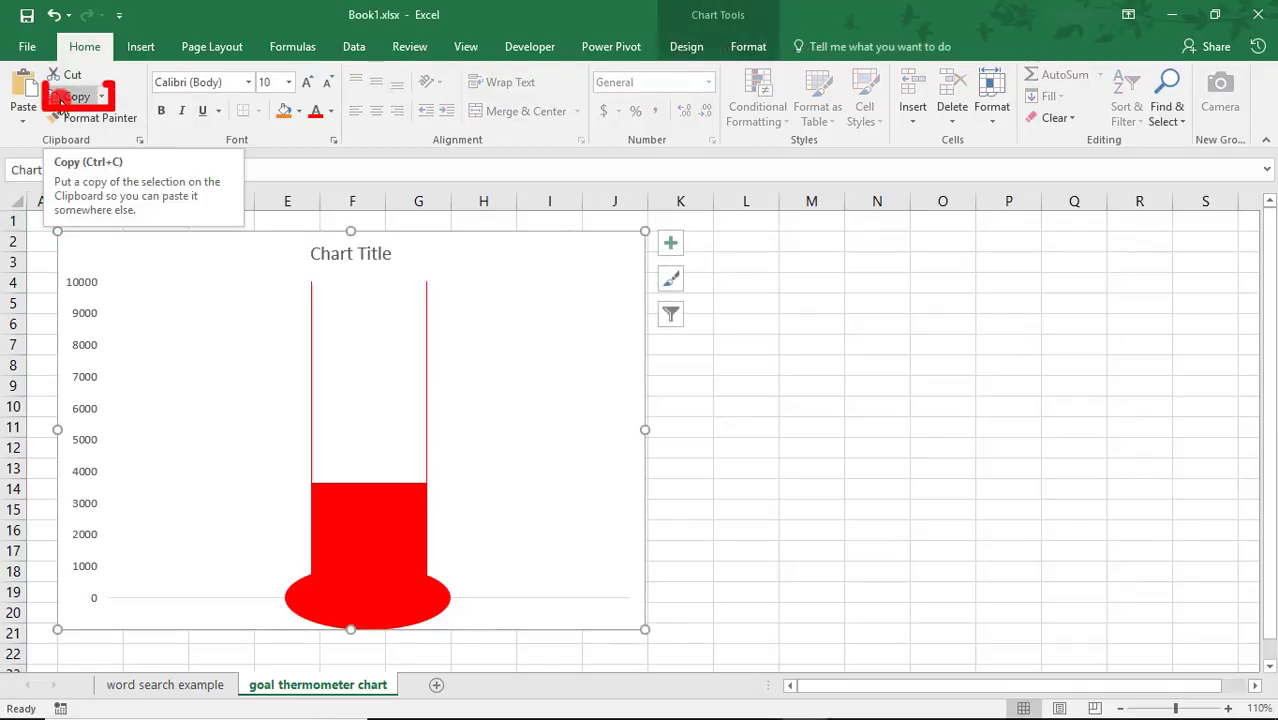
key("ctrl+c")
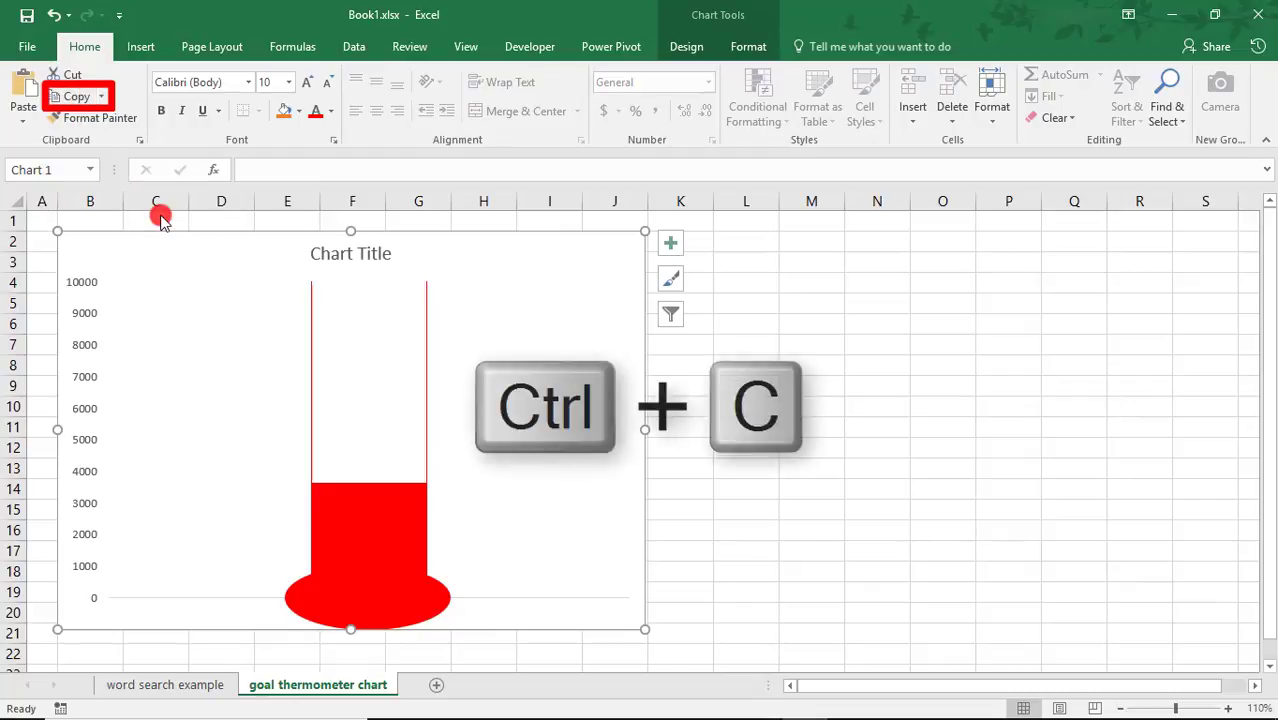
left_click(752, 243)
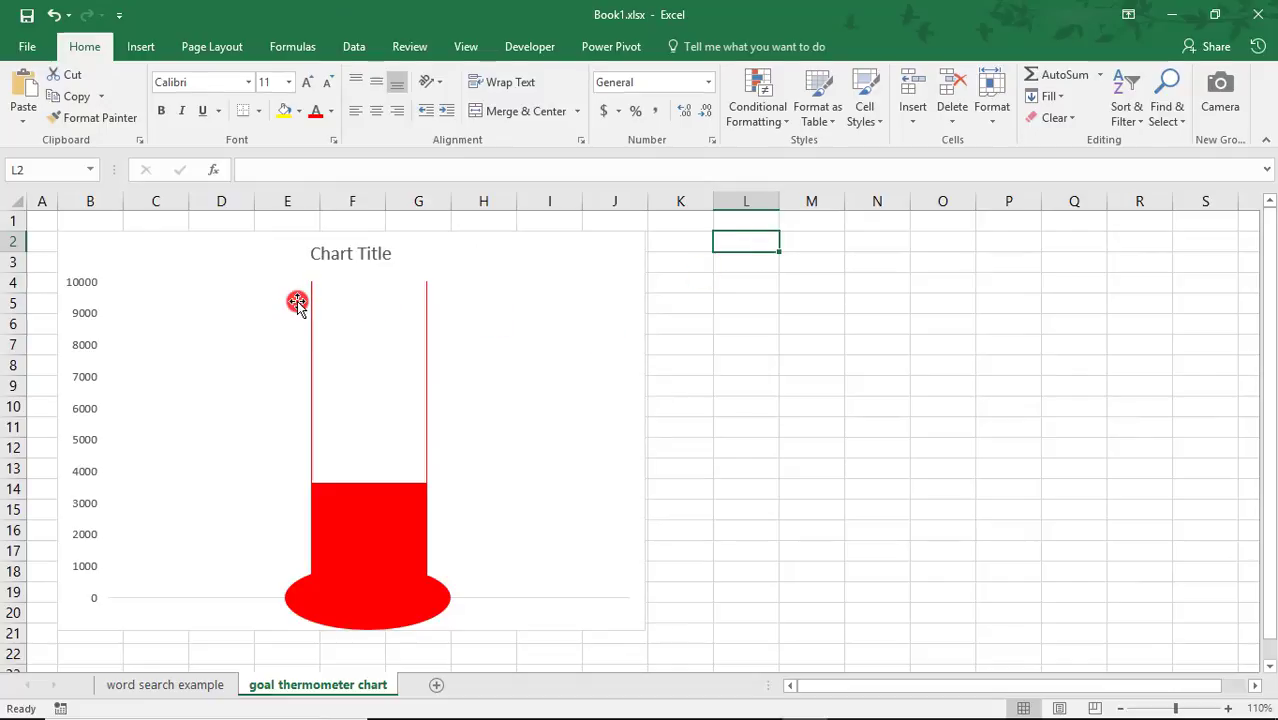
left_click(23, 120)
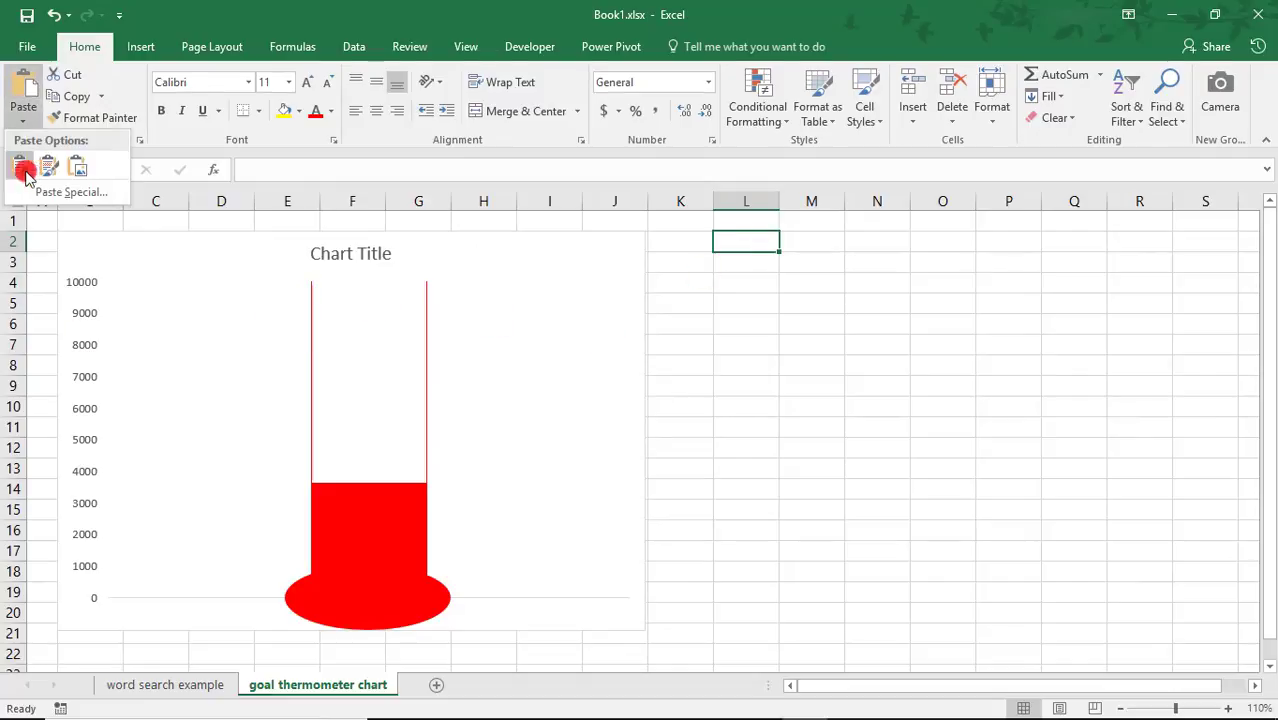
left_click(70, 193)
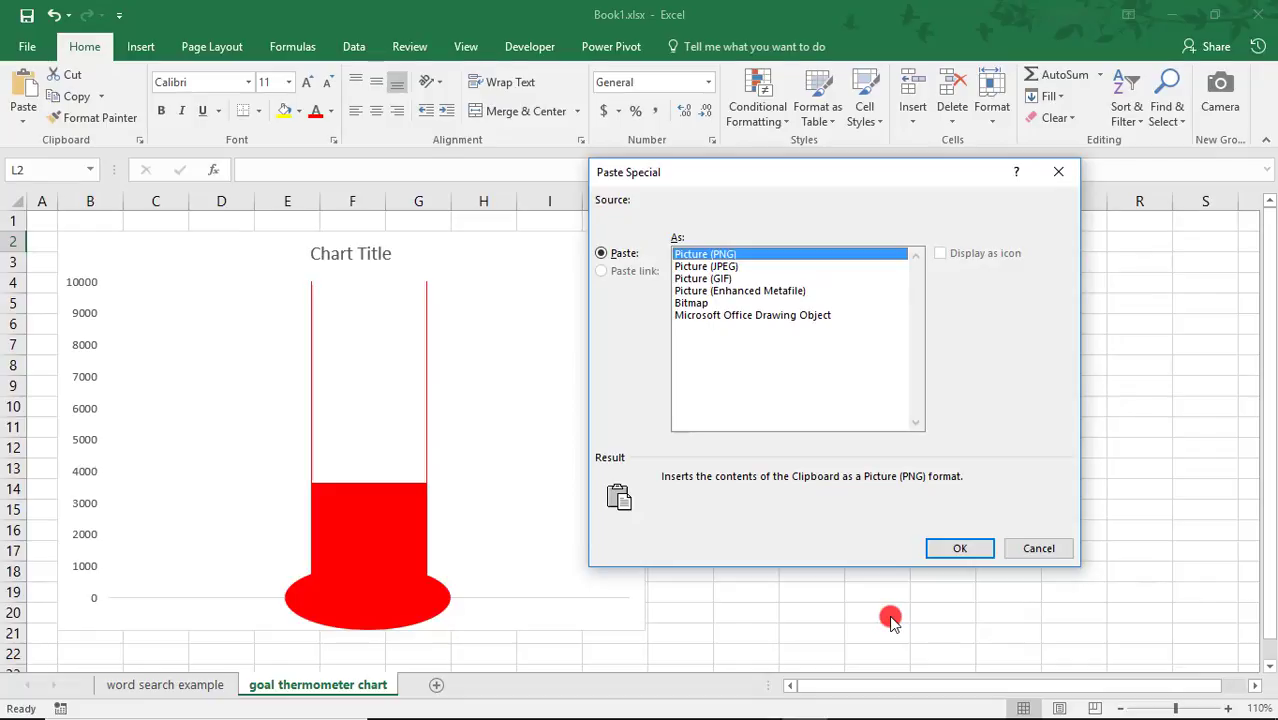
left_click(950, 550)
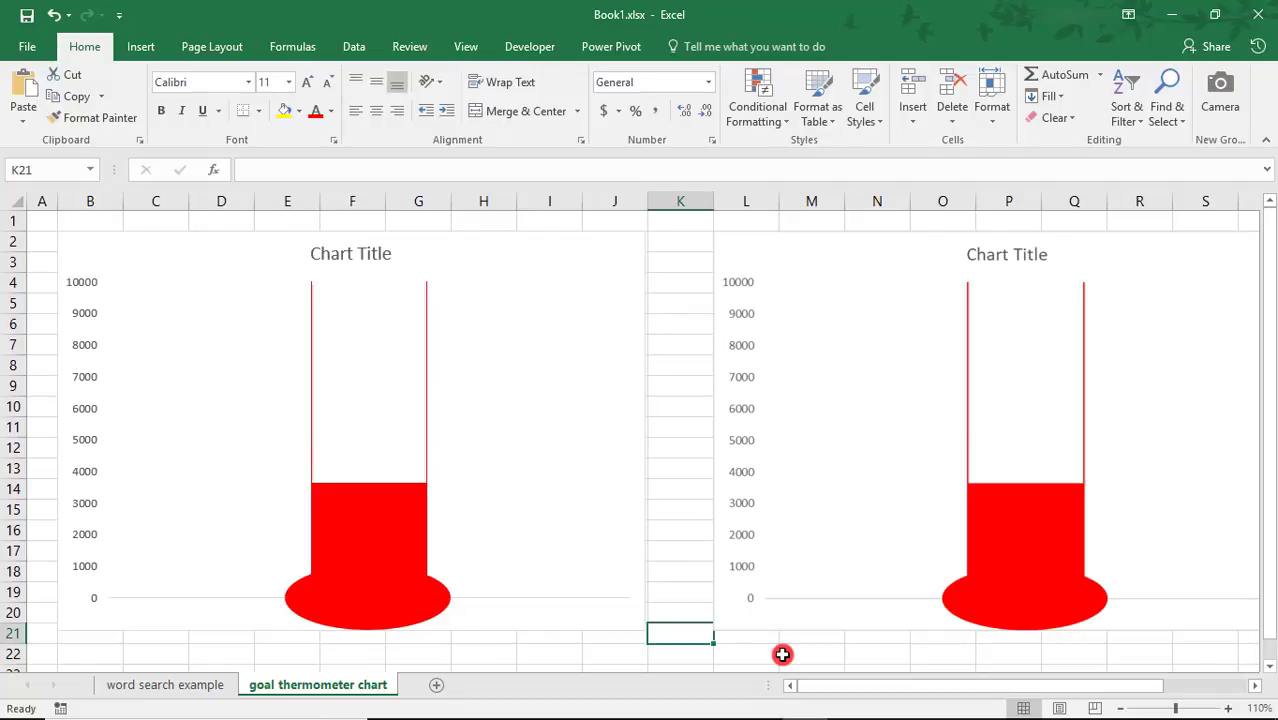
Step: Copy the pasted chart picture and switch to PowerPoint
left_click(792, 575)
key("ctrl+c")
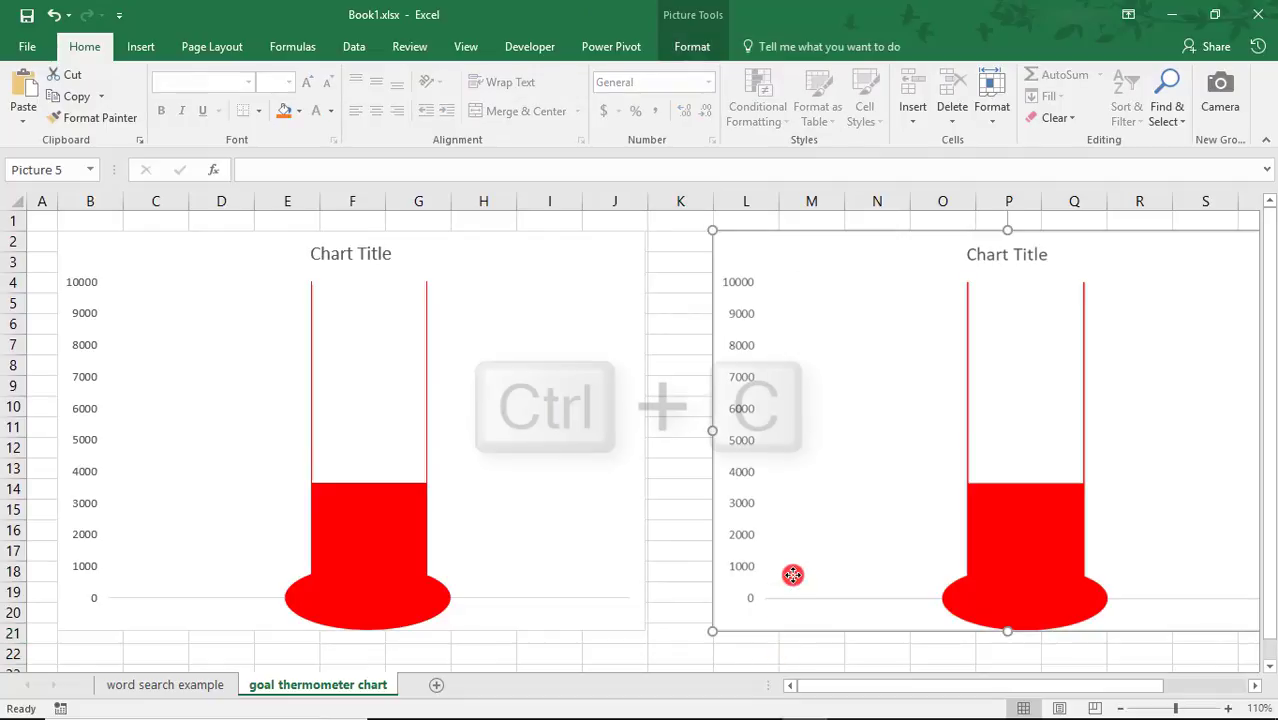
key("alt+Tab")
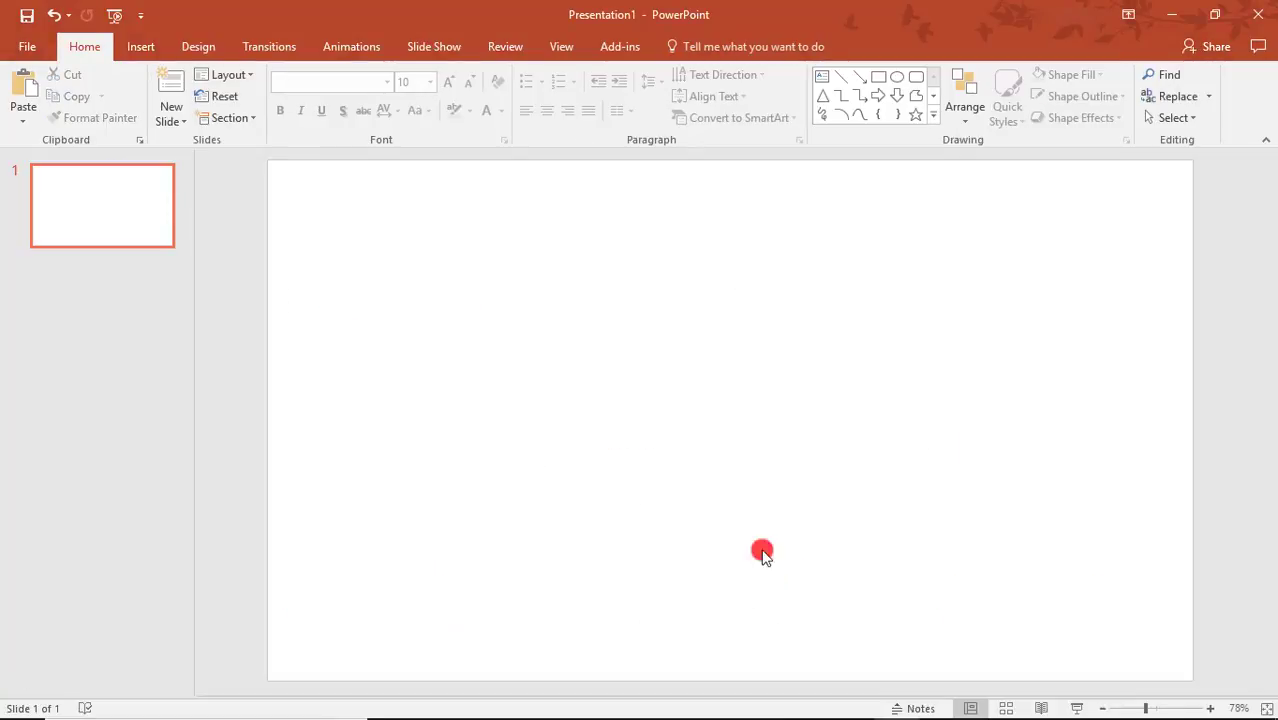
Step: Paste the chart picture onto the slide and save it as Picture1.png
key("ctrl+v")
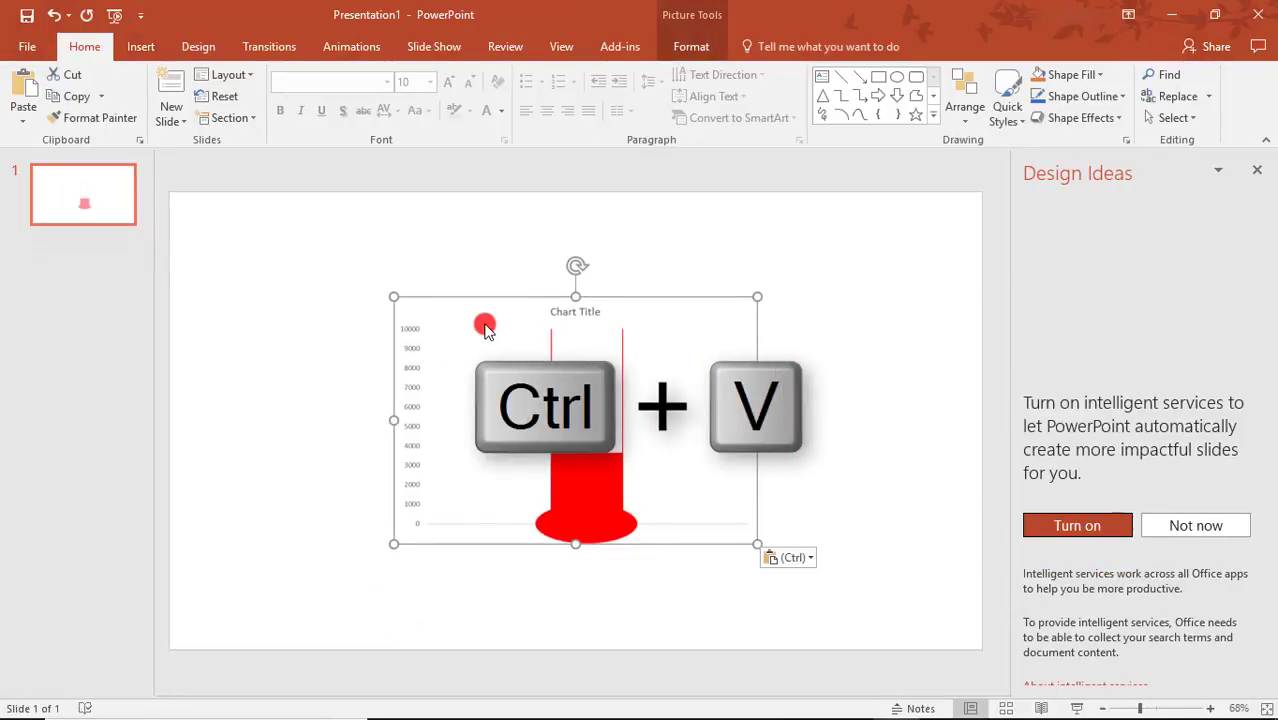
left_click(1253, 173)
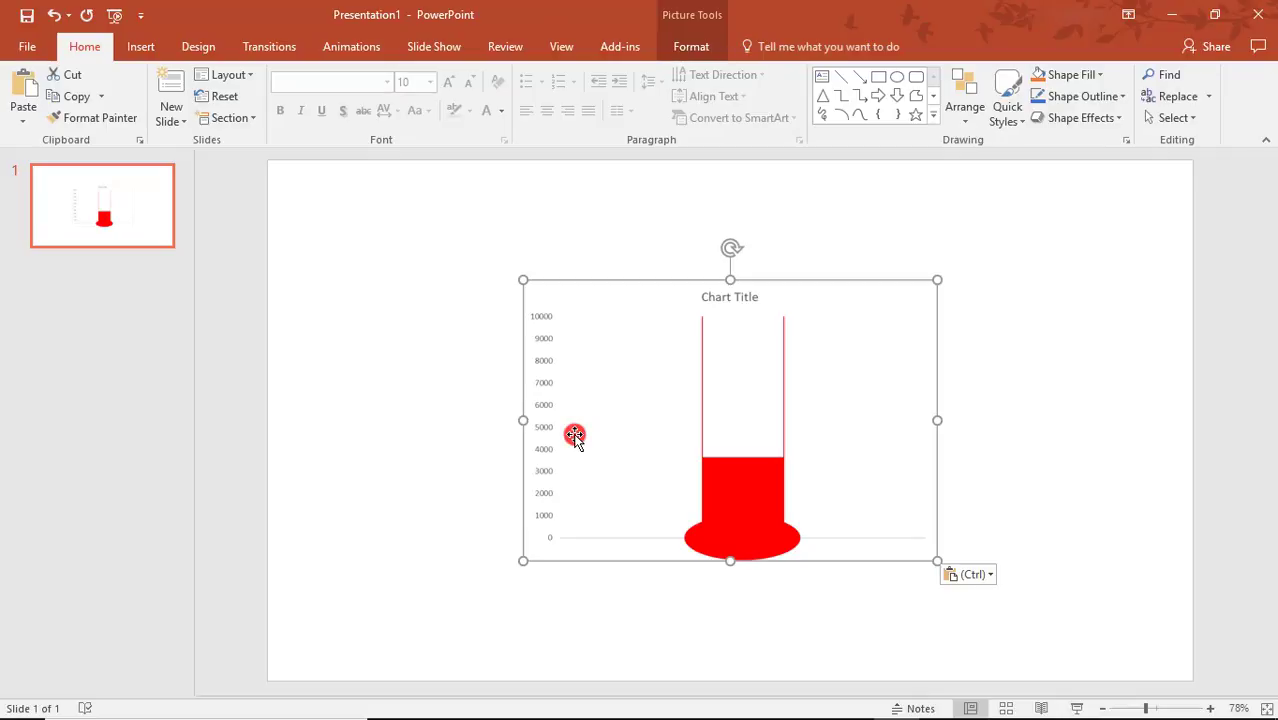
right_click(587, 417)
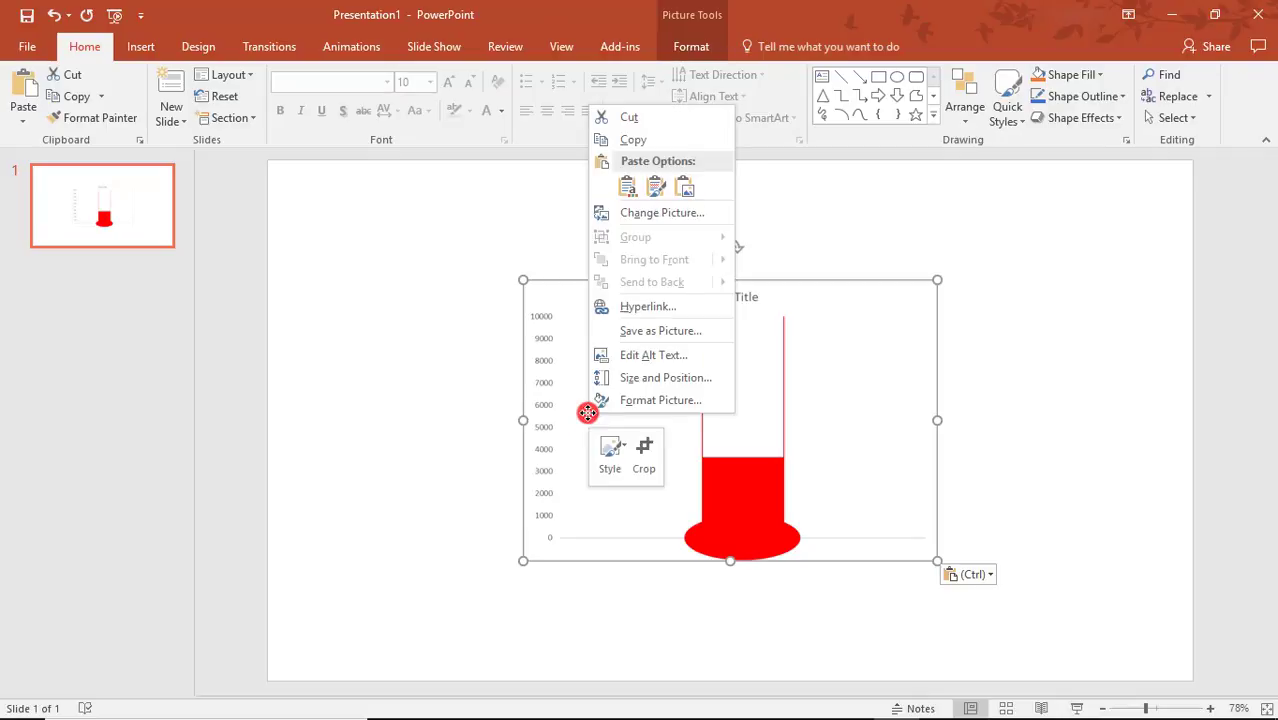
left_click(630, 330)
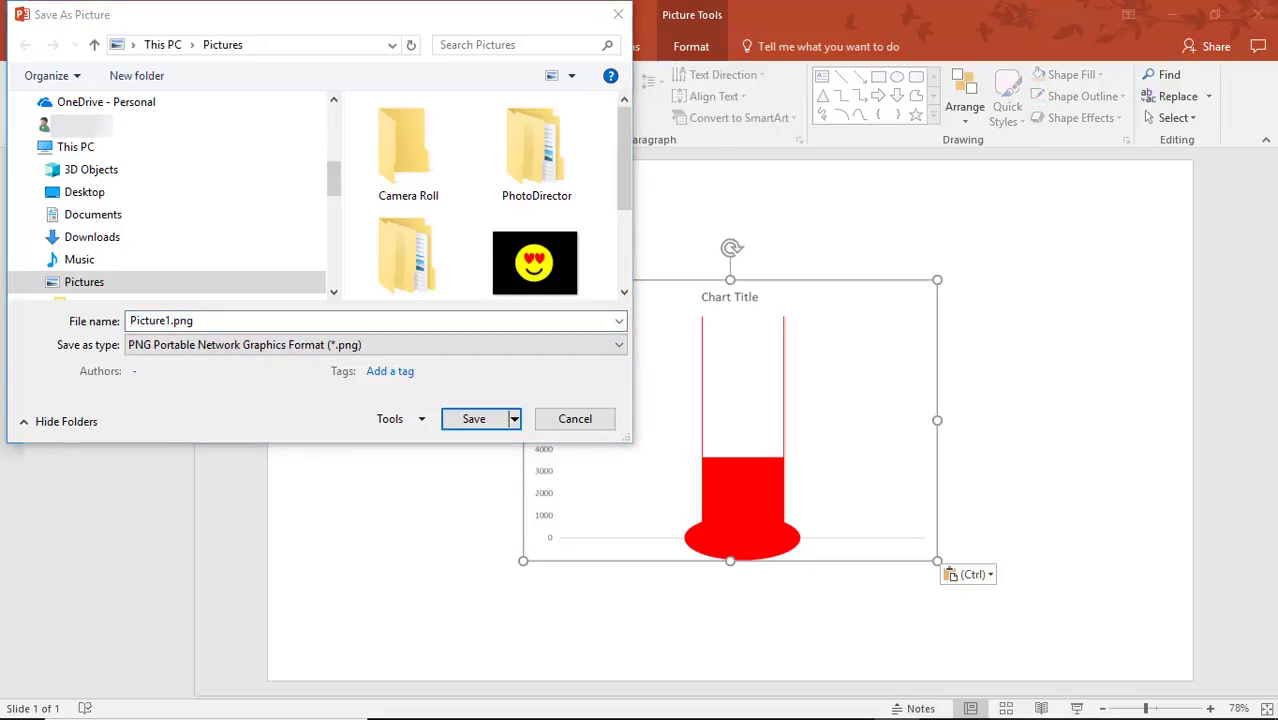
key("Return")
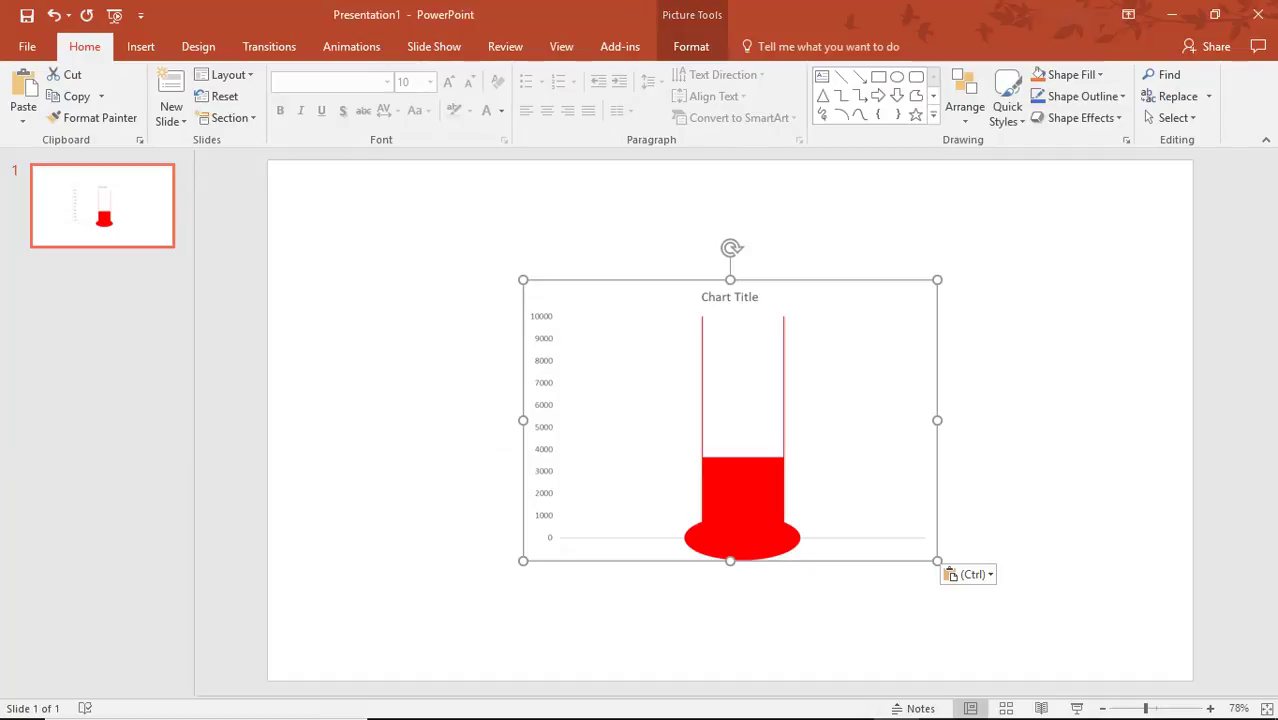